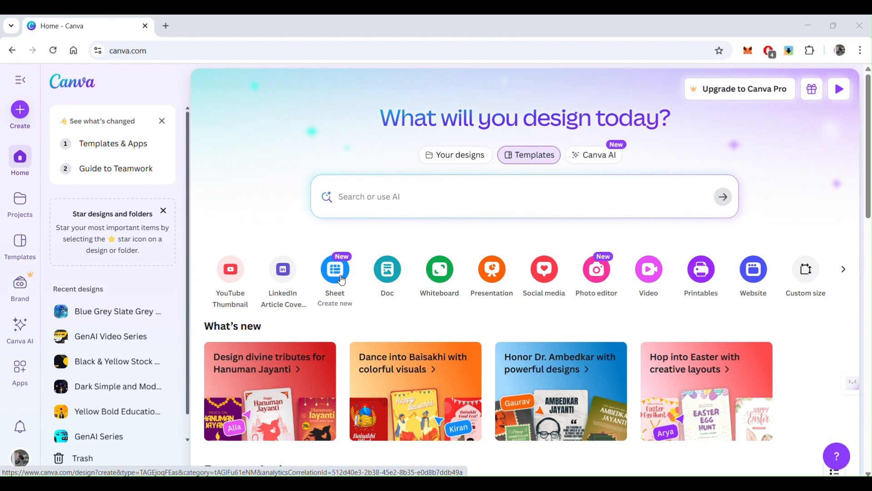
{"action": "left_click", "coordinate": [16, 335]}
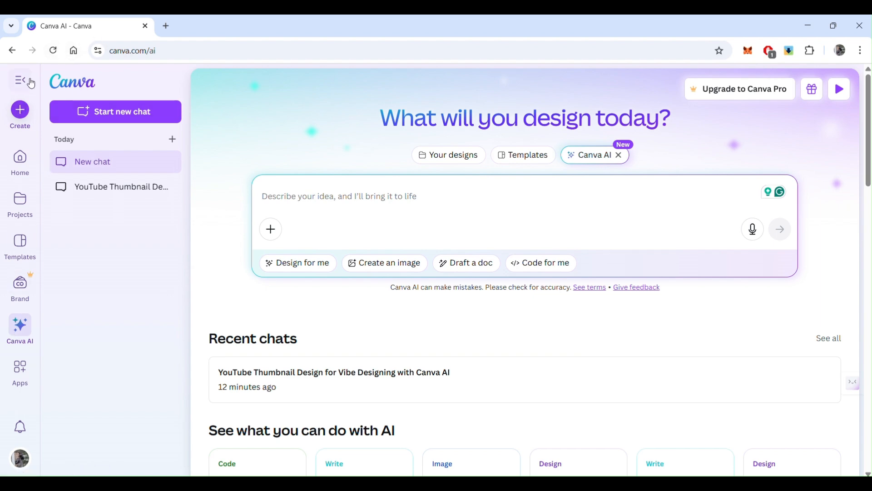
{"action": "left_click", "coordinate": [148, 50]}
{"action": "double_click", "coordinate": [148, 50]}
{"action": "key", "text": "BackSpace"}
{"action": "key", "text": "Return"}
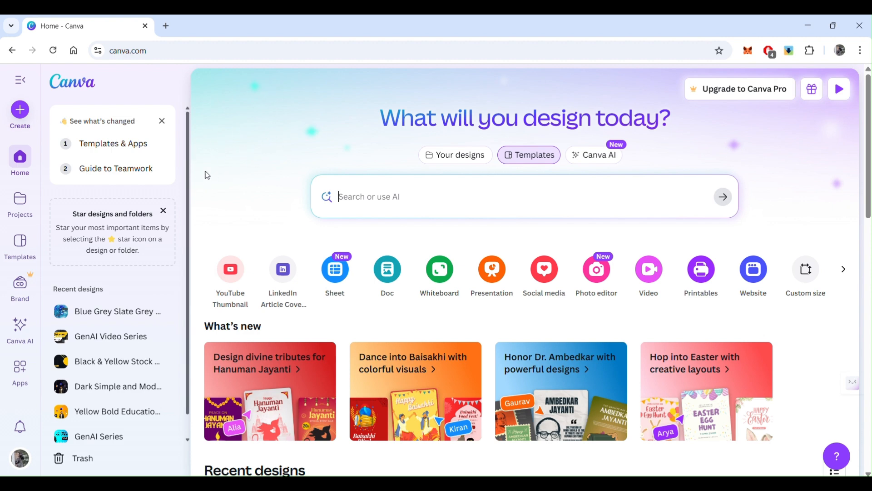
Open the gift surprise on the home page and start its unlock-the-wonder presentation
{"action": "left_click", "coordinate": [841, 93]}
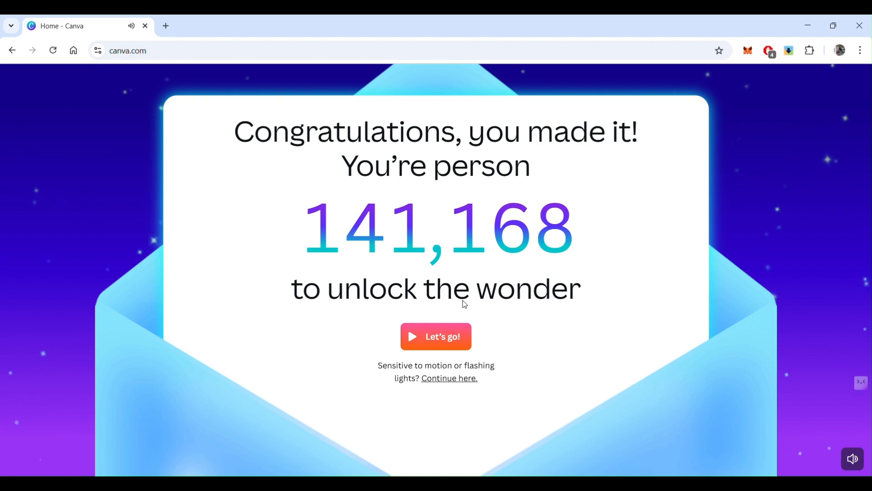
{"action": "left_click", "coordinate": [436, 336]}
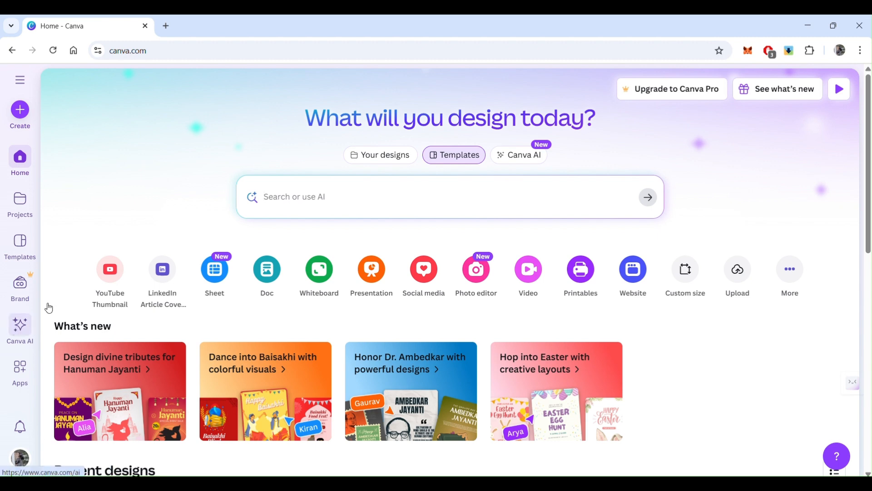
Set up Canva AI to design a social media graphic in the YouTube Thumbnail format
{"action": "left_click", "coordinate": [521, 155]}
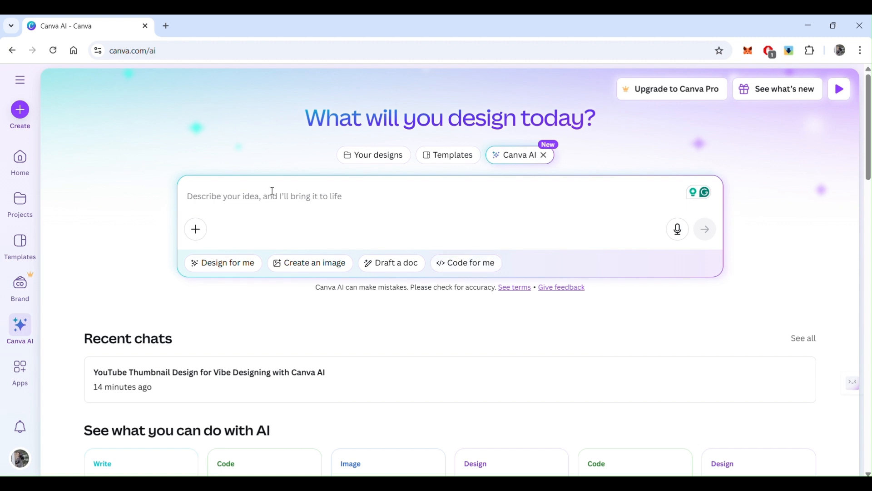
{"action": "left_click", "coordinate": [234, 269]}
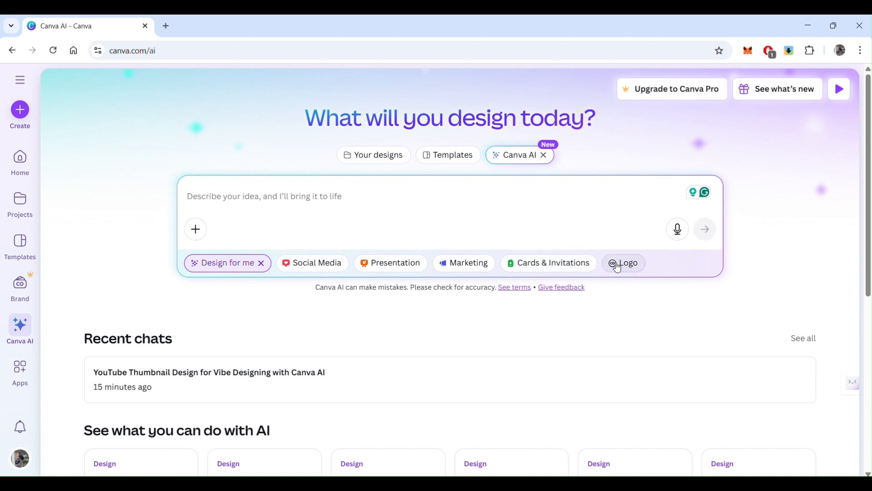
{"action": "left_click", "coordinate": [321, 264]}
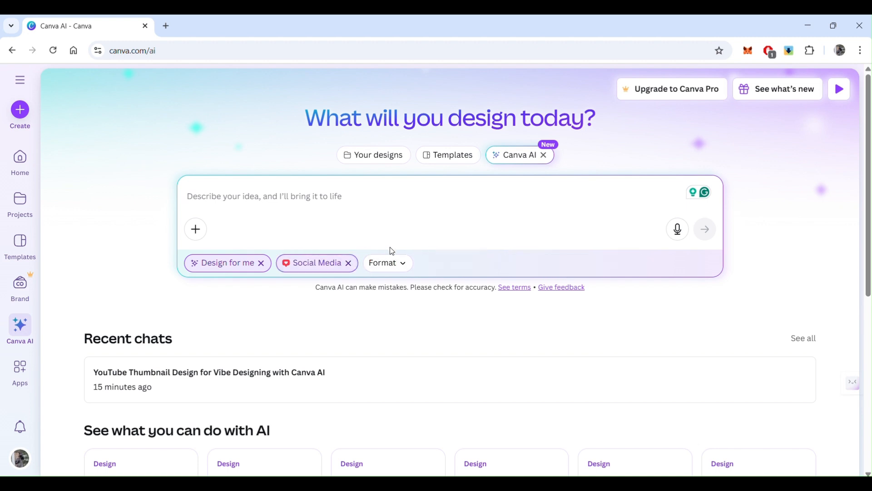
{"action": "left_click", "coordinate": [390, 264]}
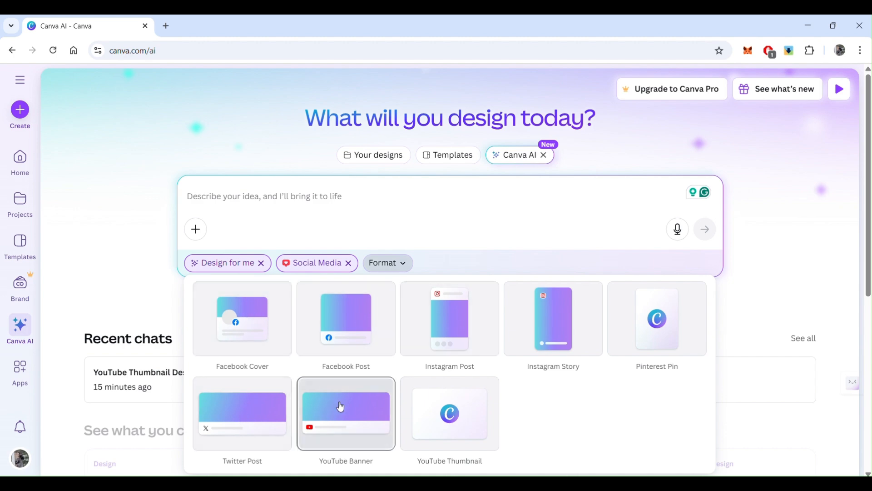
{"action": "left_click", "coordinate": [471, 411]}
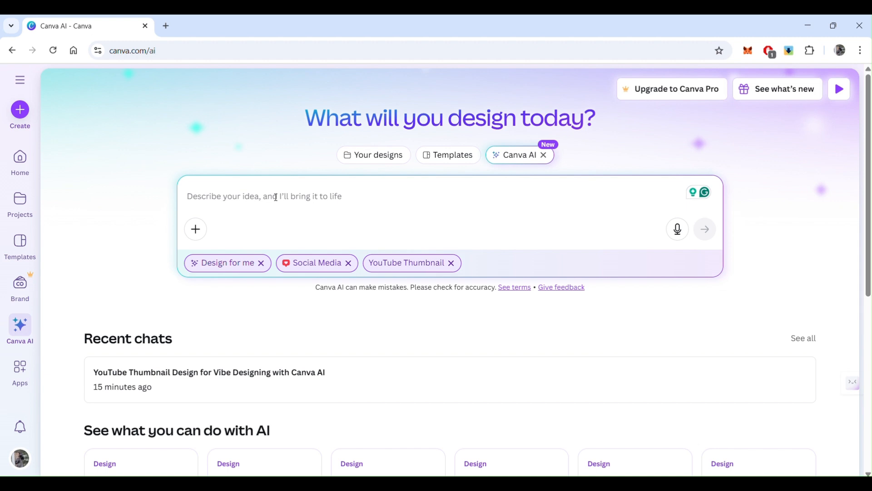
Write the design prompt "Create thumbnail for Canva AI Vibe designing tutorial"
{"action": "type", "text": "Create t"}
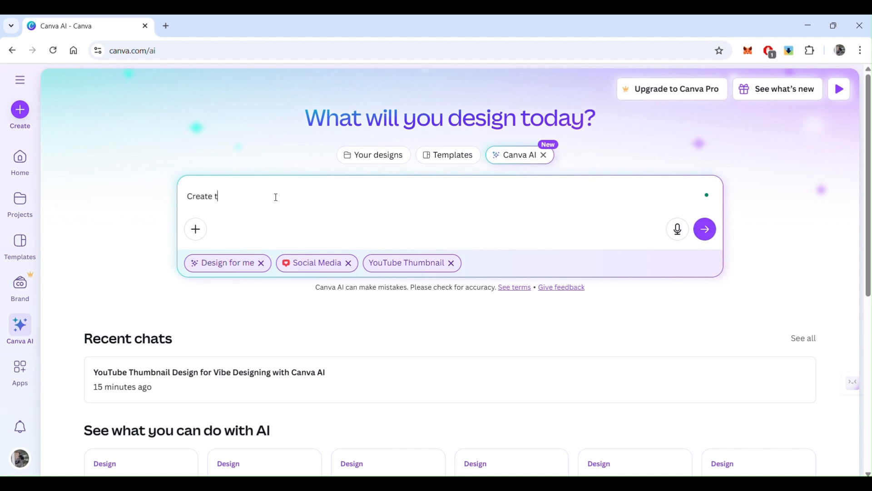
{"action": "type", "text": "humbnail for Canva AI "}
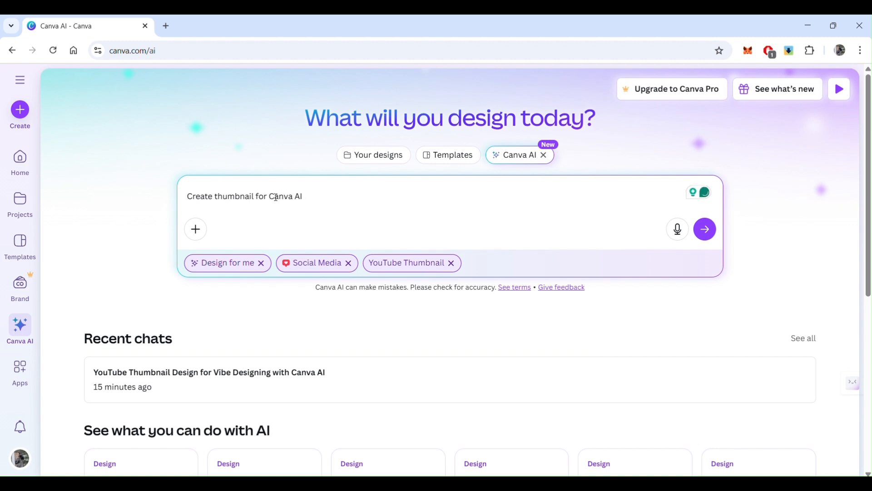
{"action": "type", "text": "Vibe designing tutorial"}
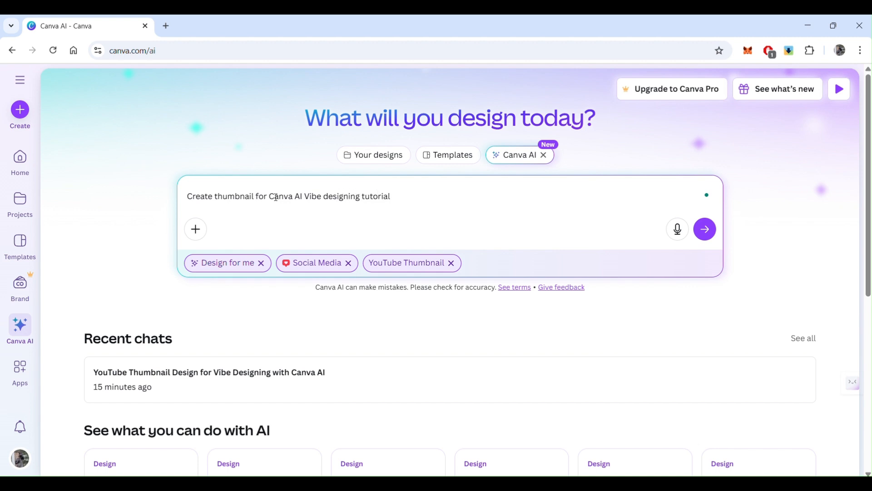
Attach the uploaded white-background photo of the standing man in a grey blazer to the prompt
{"action": "left_click", "coordinate": [196, 230]}
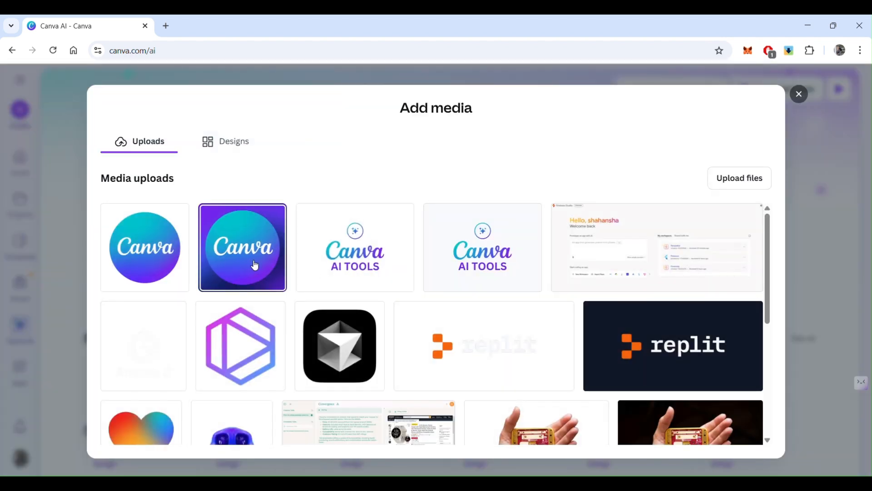
{"action": "scroll", "coordinate": [316, 296], "scroll_direction": "down", "scroll_amount": 4}
{"action": "scroll", "coordinate": [317, 294], "scroll_direction": "up", "scroll_amount": 3}
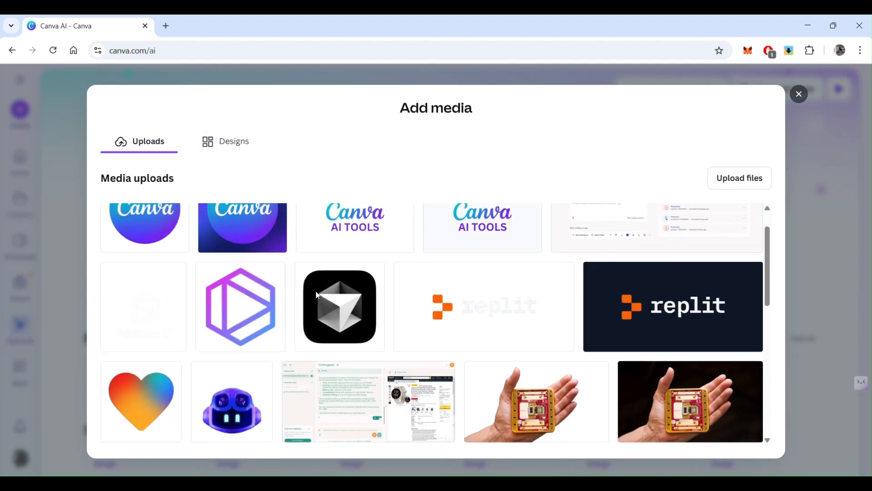
{"action": "scroll", "coordinate": [316, 295], "scroll_direction": "up", "scroll_amount": 1}
{"action": "left_click", "coordinate": [167, 261]}
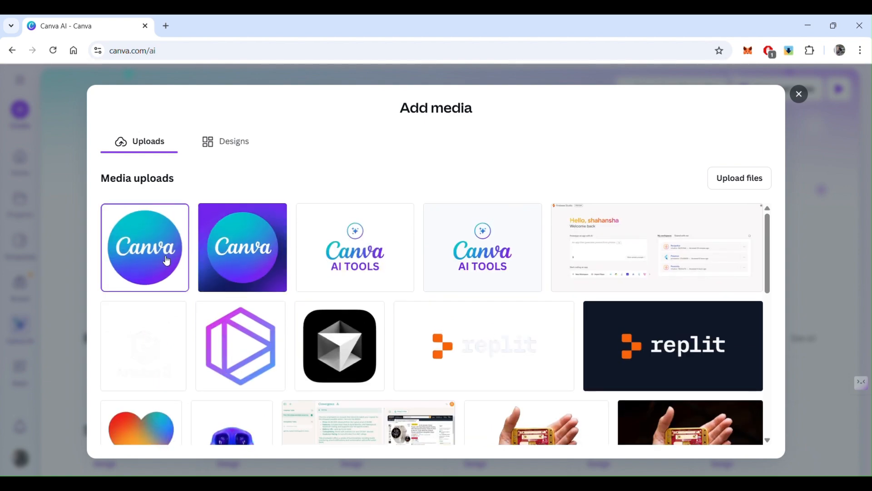
{"action": "scroll", "coordinate": [401, 350], "scroll_direction": "down", "scroll_amount": 2}
{"action": "scroll", "coordinate": [401, 351], "scroll_direction": "down", "scroll_amount": 8}
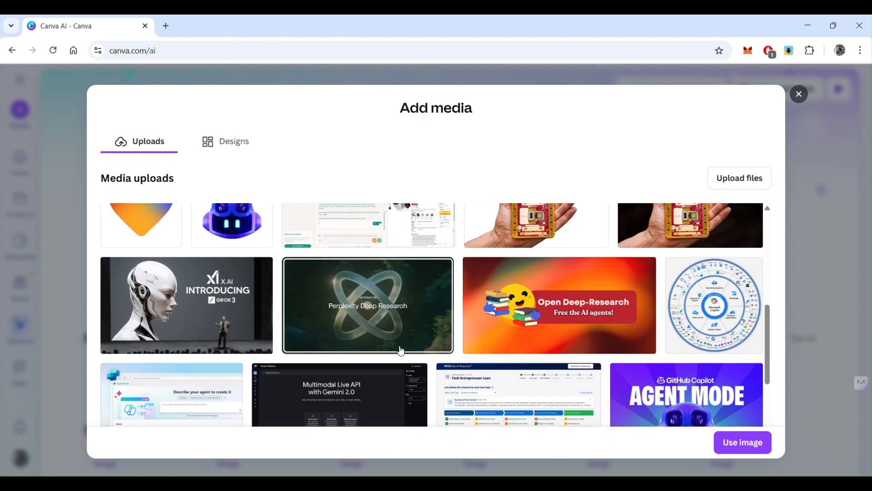
{"action": "left_click", "coordinate": [200, 315]}
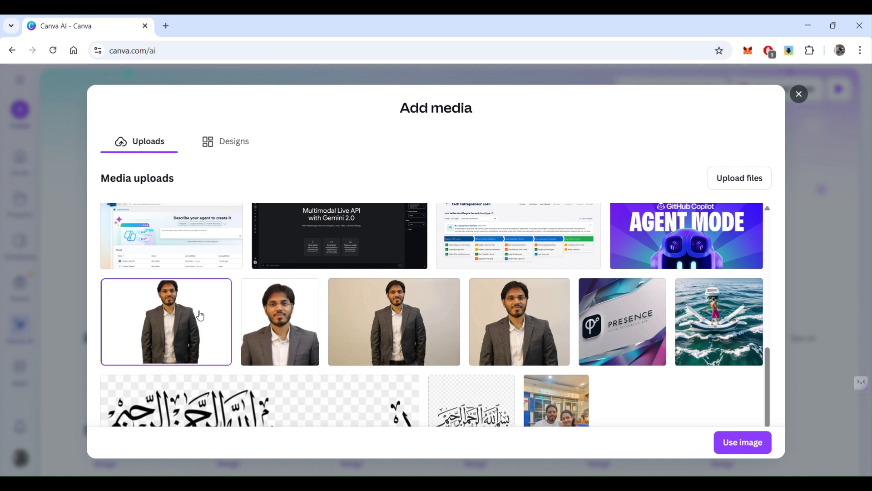
{"action": "left_click", "coordinate": [759, 445]}
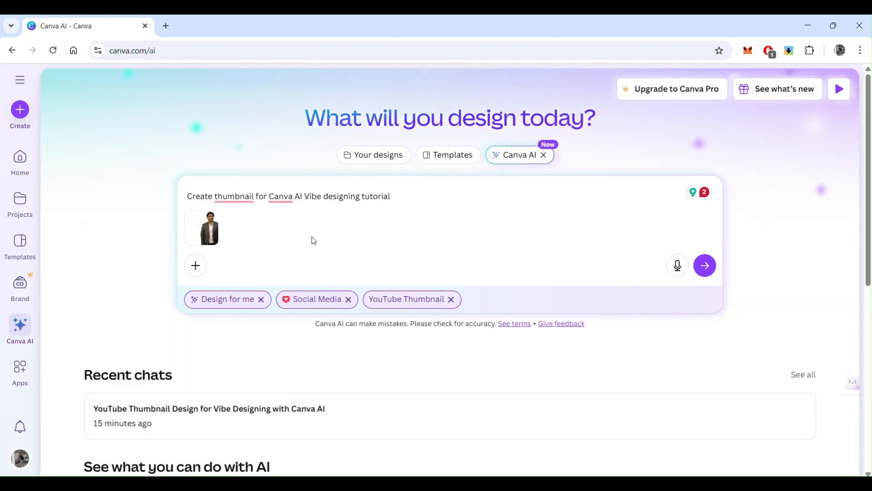
Attach the round Canva logo with the white background as a second image and submit the thumbnail prompt
{"action": "left_click", "coordinate": [195, 266]}
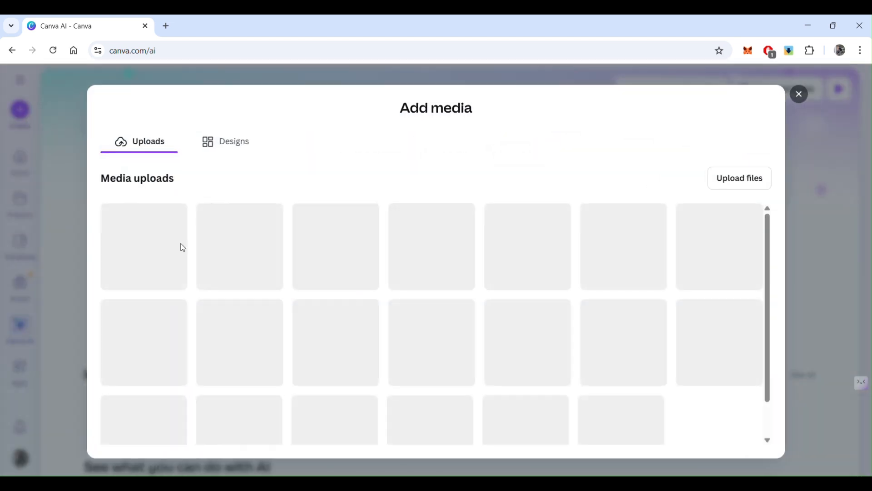
{"action": "left_click", "coordinate": [181, 248]}
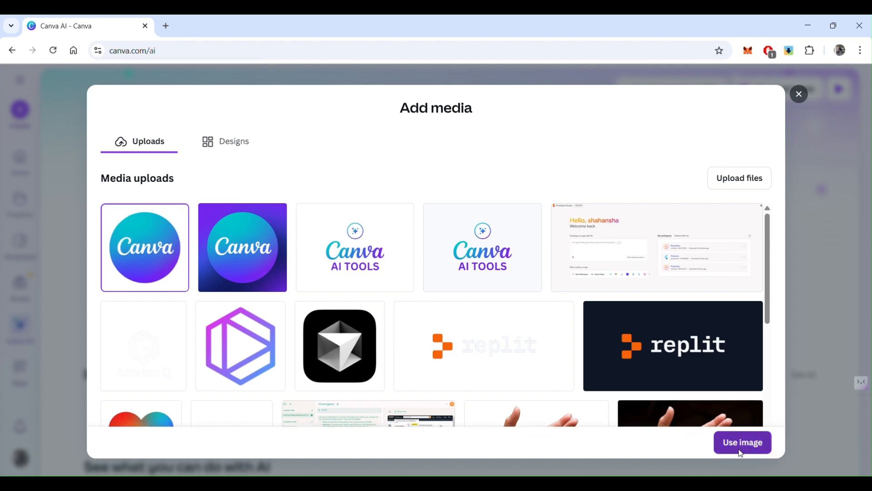
{"action": "left_click", "coordinate": [740, 449]}
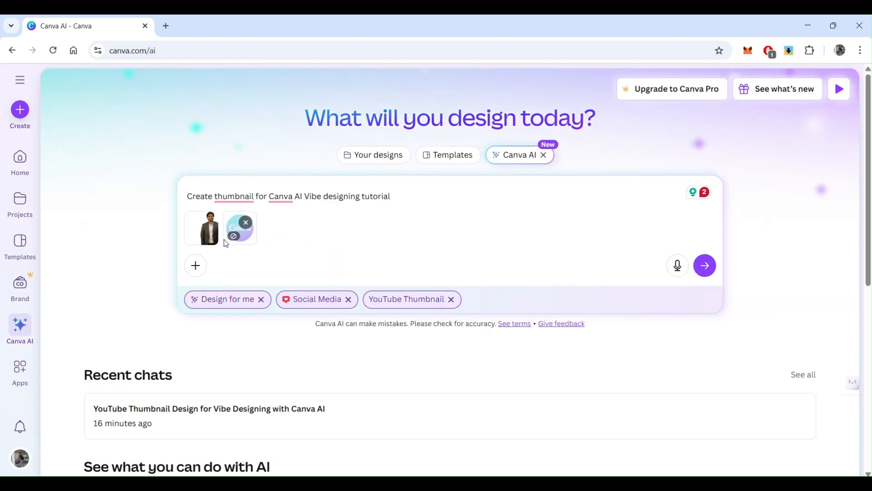
{"action": "mouse_move", "coordinate": [229, 237]}
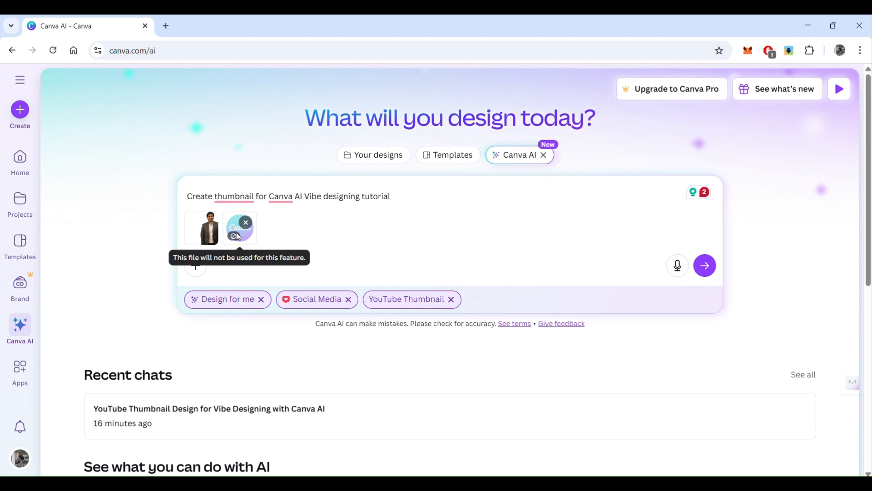
{"action": "left_click", "coordinate": [703, 267]}
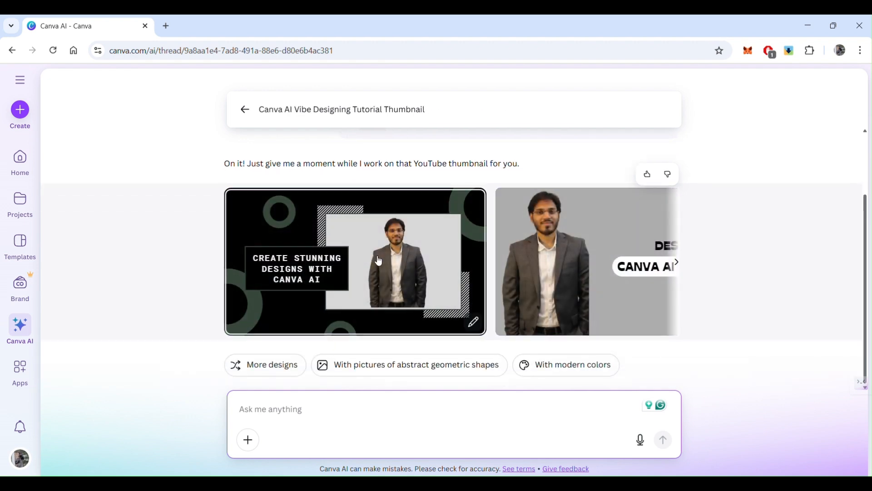
Review the generated thumbnails, preview the mustard "Design It Right" design in the side editor, and close the preview
{"action": "left_click", "coordinate": [675, 261]}
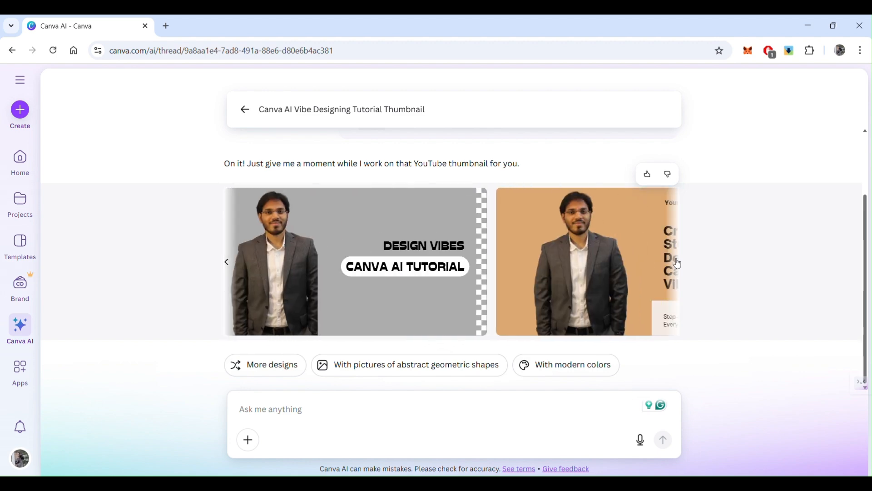
{"action": "left_click", "coordinate": [677, 264]}
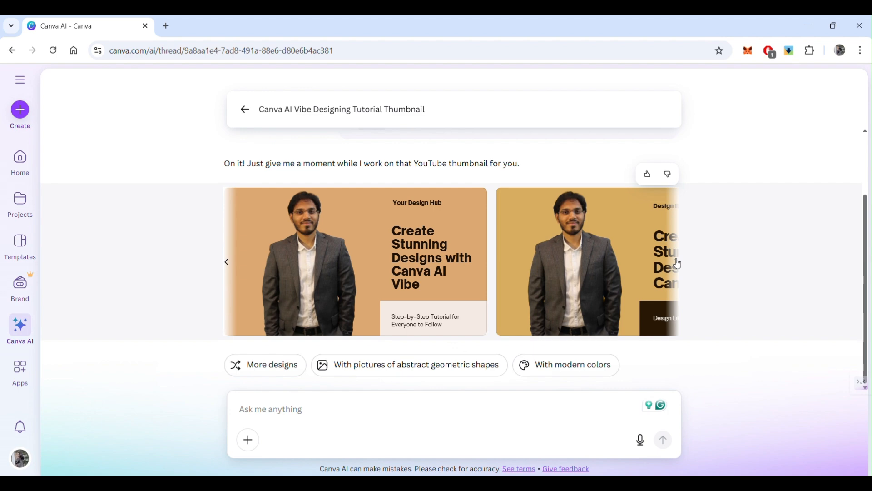
{"action": "left_click", "coordinate": [678, 263]}
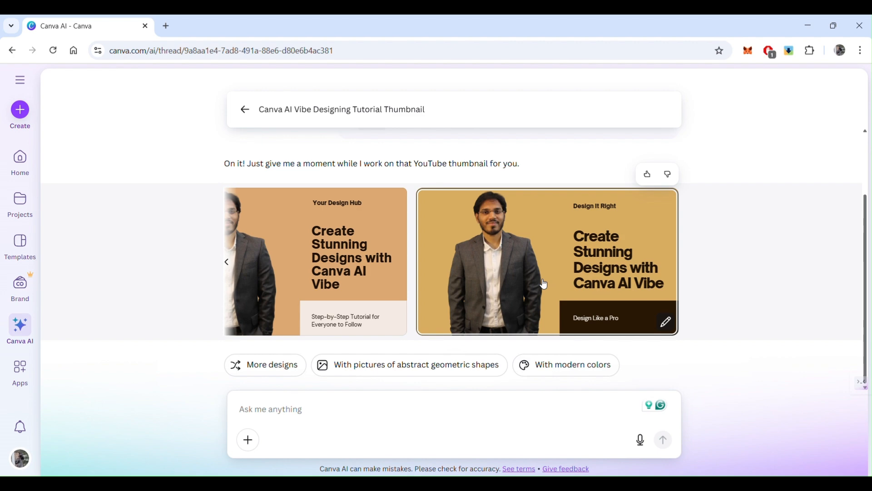
{"action": "left_click", "coordinate": [228, 266]}
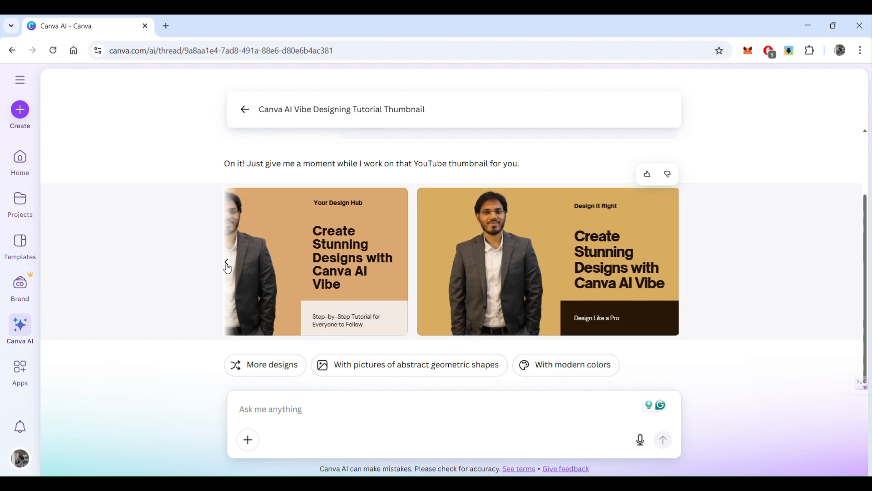
{"action": "left_click", "coordinate": [228, 264]}
{"action": "left_click", "coordinate": [677, 265]}
{"action": "left_click", "coordinate": [675, 265]}
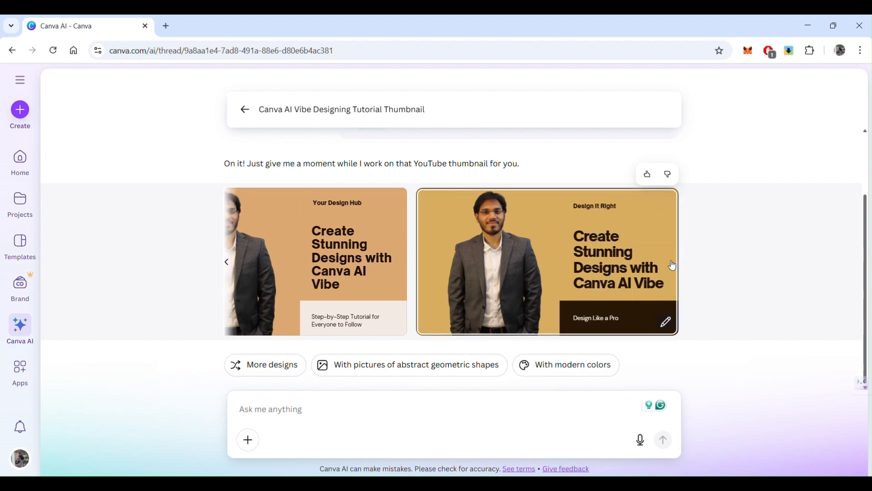
{"action": "left_click", "coordinate": [666, 324]}
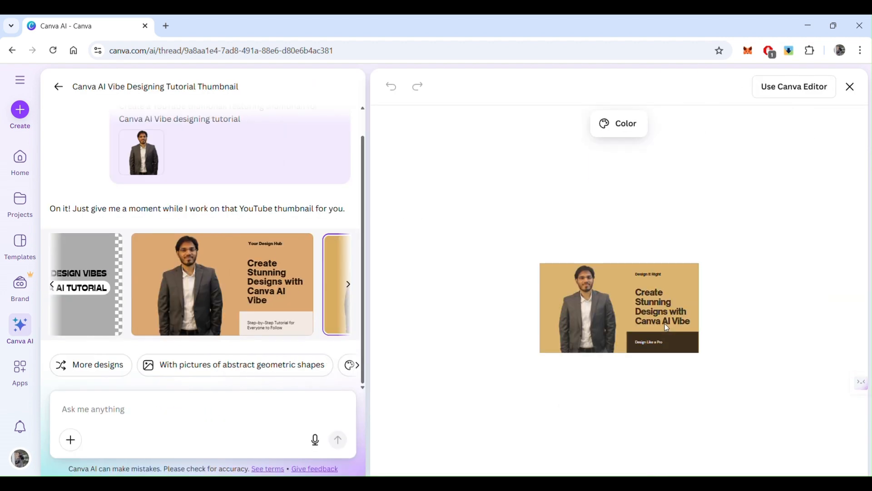
{"action": "left_click", "coordinate": [850, 88]}
Send the follow-up request "add some interesting creative background for 4th image"
{"action": "left_click", "coordinate": [363, 405]}
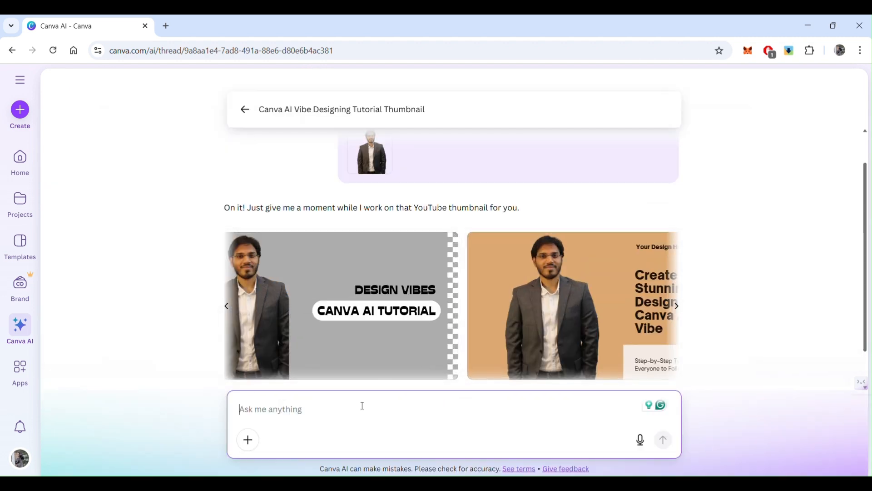
{"action": "type", "text": "add some inte"}
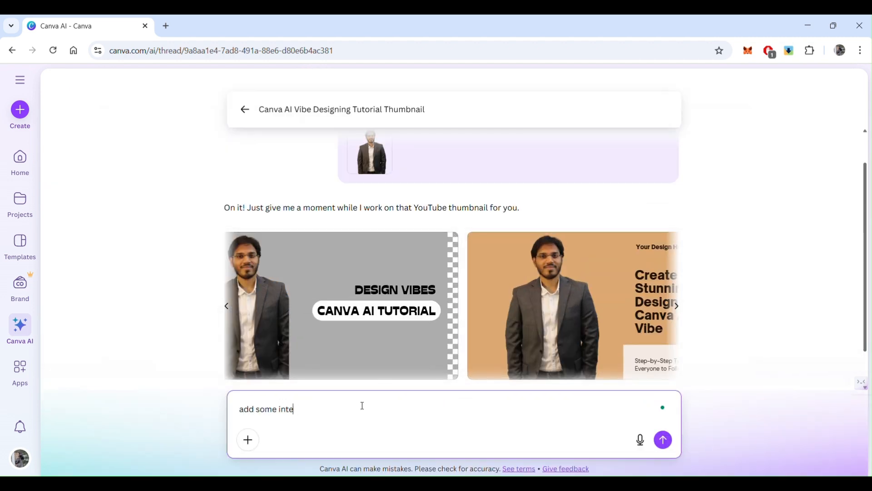
{"action": "type", "text": "resting creative background for"}
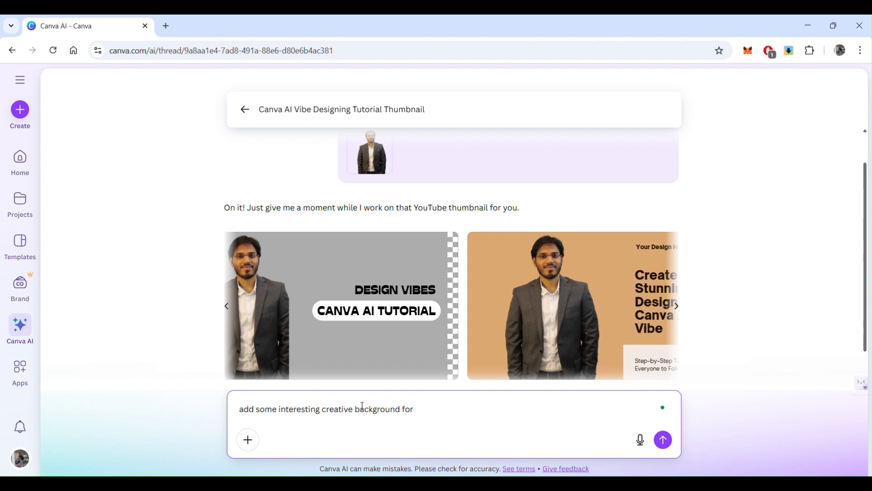
{"action": "type", "text": " 4th image"}
{"action": "key", "text": "Return"}
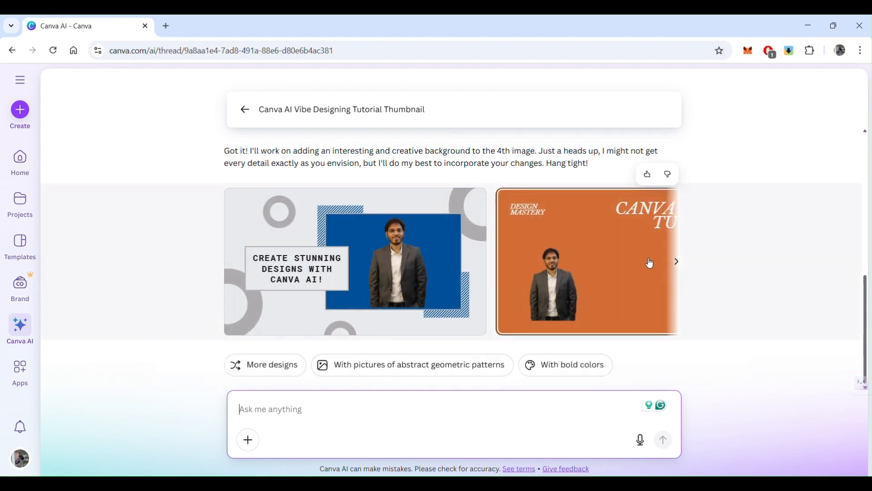
Browse the newly generated thumbnail variations through to the last design
{"action": "left_click", "coordinate": [676, 262]}
{"action": "left_click", "coordinate": [677, 263]}
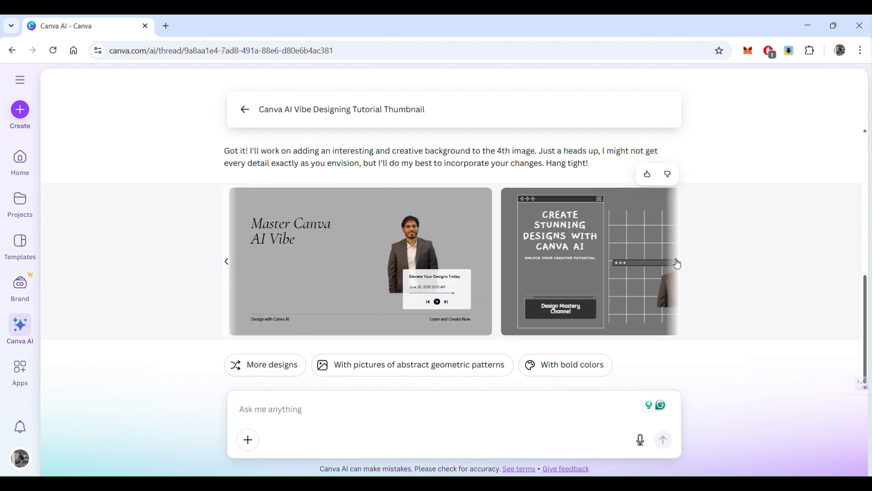
{"action": "left_click", "coordinate": [676, 261]}
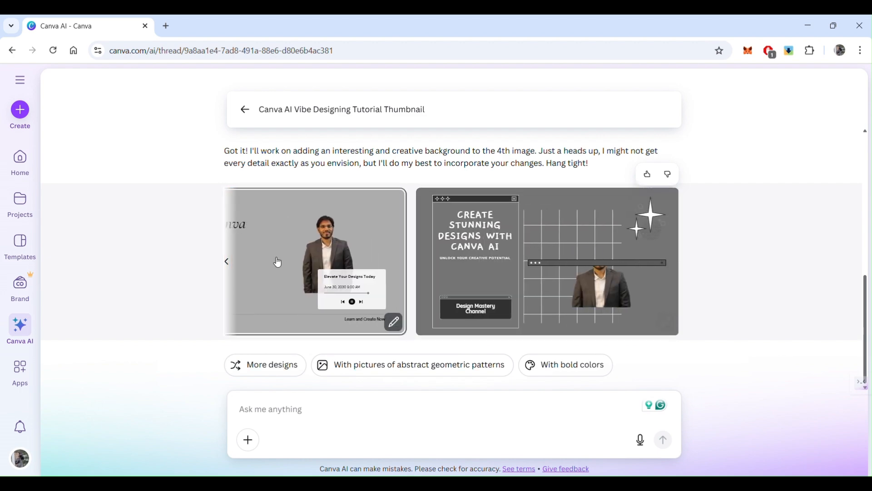
Open the mustard "Design It Right" thumbnail from the first set of designs in the full Canva editor
{"action": "scroll", "coordinate": [480, 217], "scroll_direction": "up", "scroll_amount": 5}
{"action": "left_click", "coordinate": [677, 210]}
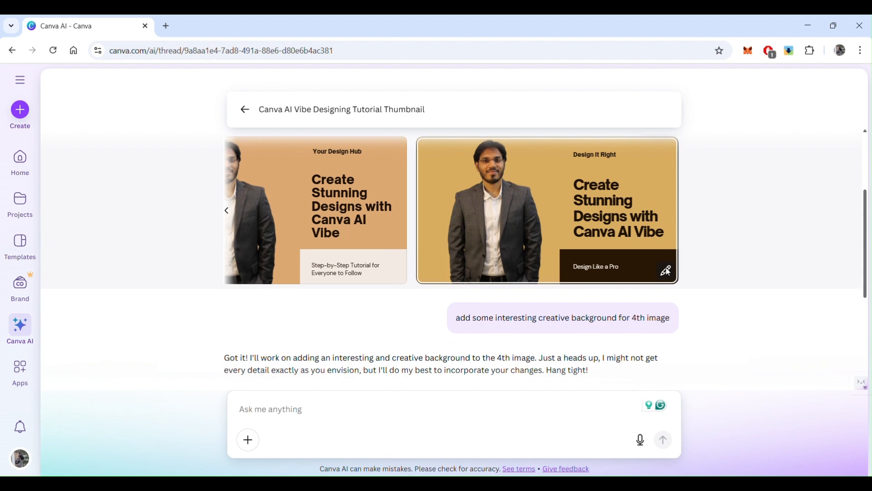
{"action": "left_click", "coordinate": [666, 269]}
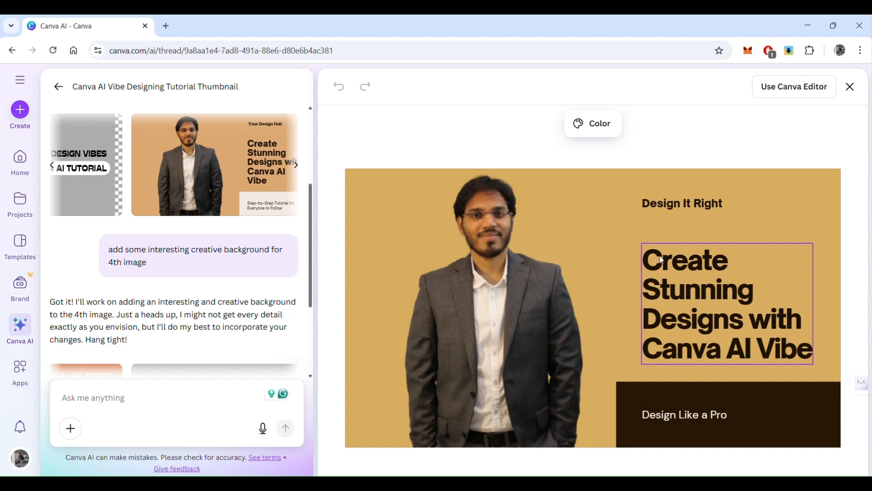
{"action": "left_click", "coordinate": [780, 90]}
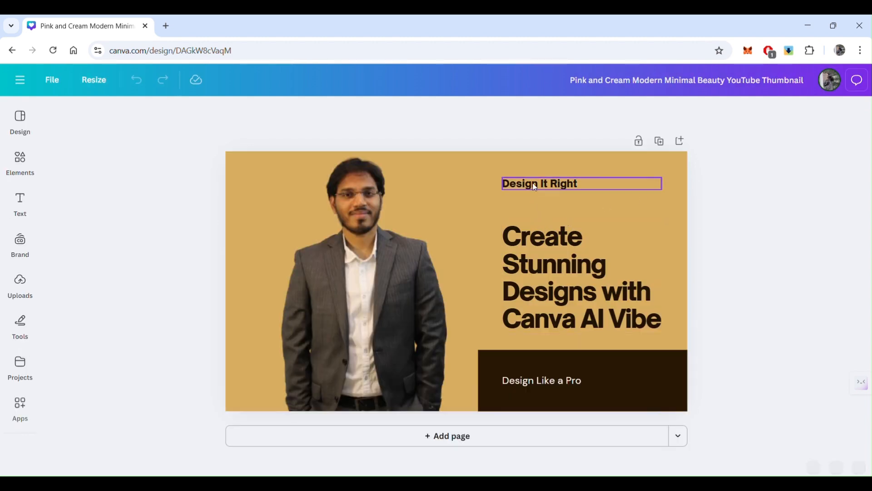
Replace the "Design It Right" text above the heading with "GenAI Video Series"
{"action": "double_click", "coordinate": [535, 185]}
{"action": "type", "text": "G"}
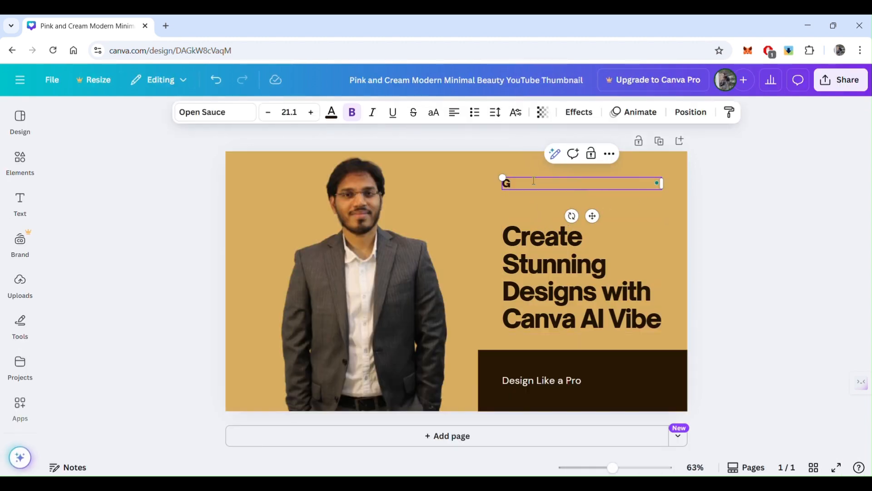
{"action": "type", "text": "enAI Video Series"}
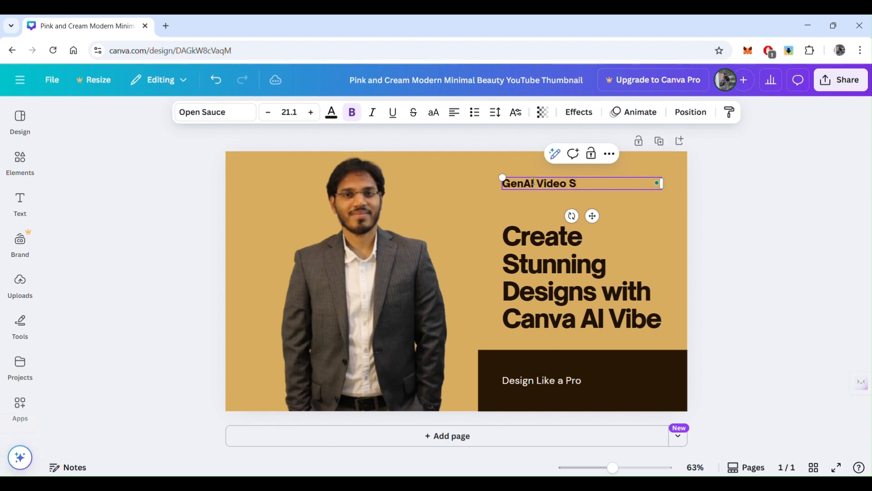
Replace the large "Create Stunning Designs with Canva AI Vibe" heading with "Vibe Designing with Canva AI"
{"action": "left_click", "coordinate": [546, 269]}
{"action": "key", "text": "ctrl+a"}
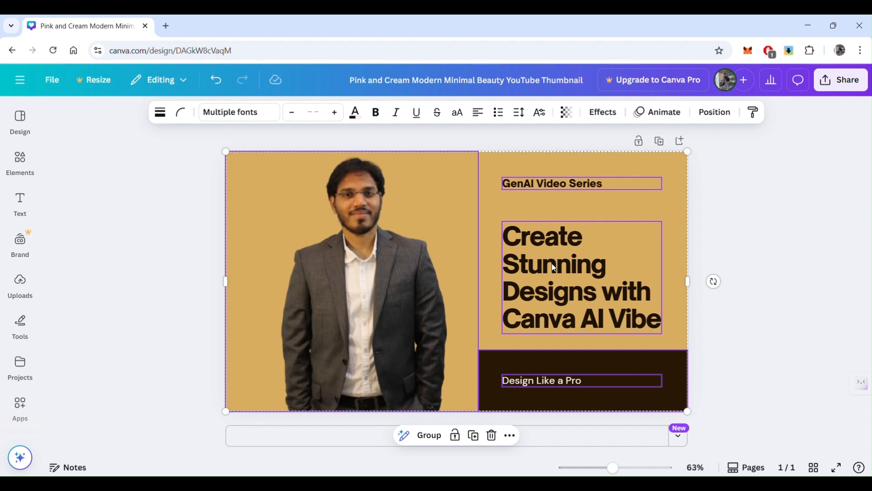
{"action": "left_click", "coordinate": [736, 224]}
{"action": "left_click", "coordinate": [589, 266]}
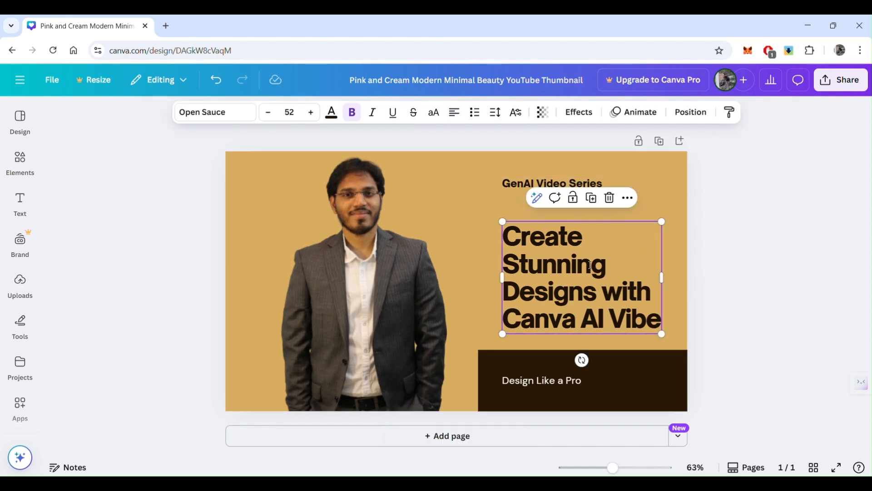
{"action": "left_click", "coordinate": [589, 265]}
{"action": "type", "text": "Gen"}
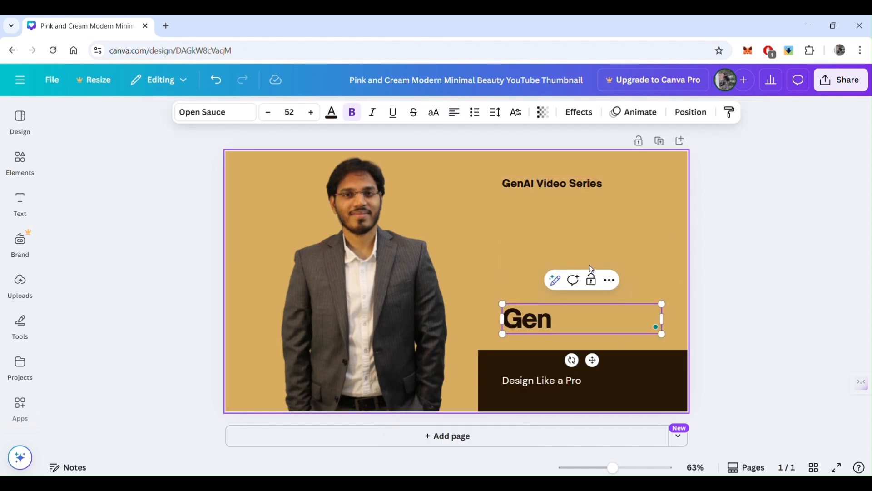
{"action": "type", "text": "AI"}
{"action": "key", "text": "BackSpace"}
{"action": "key", "text": "BackSpace"}
{"action": "key", "text": "BackSpace"}
{"action": "key", "text": "BackSpace"}
{"action": "key", "text": "BackSpace"}
{"action": "key", "text": "BackSpace"}
{"action": "type", "text": "Vie"}
{"action": "key", "text": "BackSpace"}
{"action": "type", "text": "be D"}
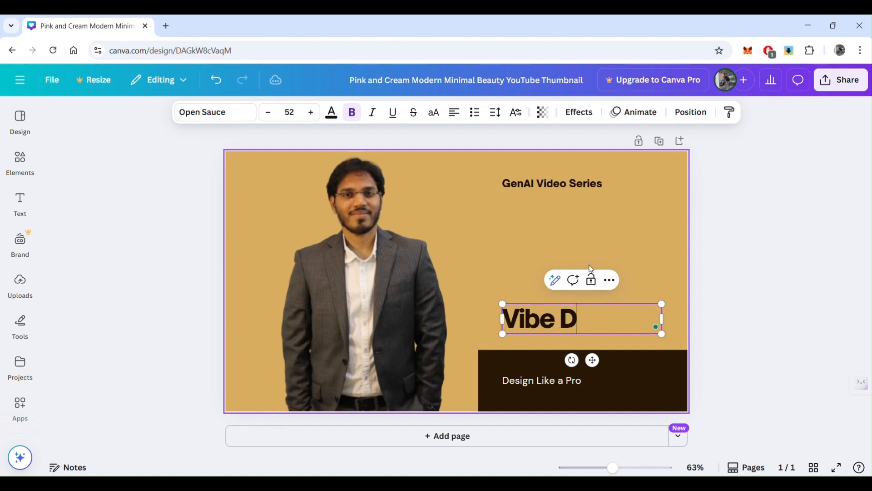
{"action": "type", "text": "esigning with C"}
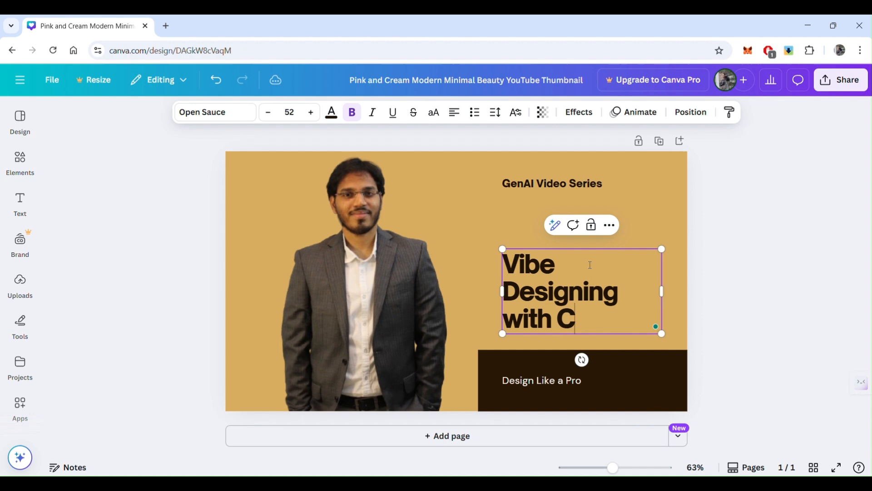
{"action": "type", "text": "anva AI"}
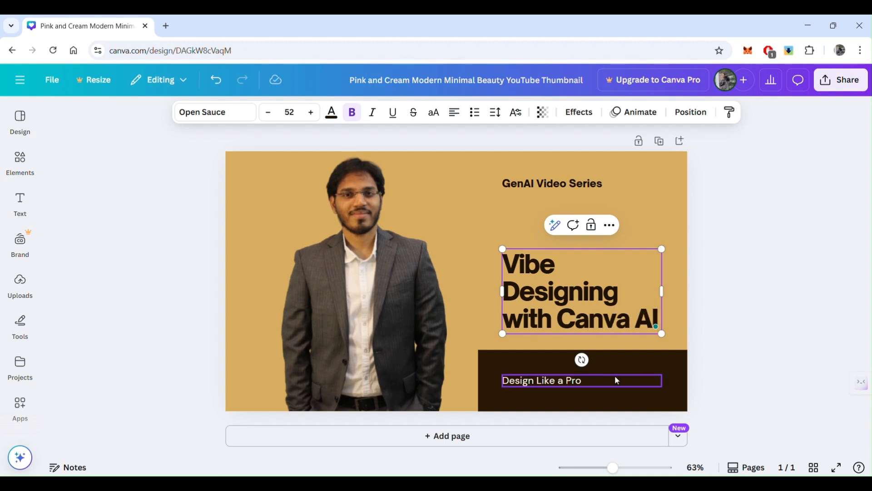
{"action": "left_click", "coordinate": [640, 205]}
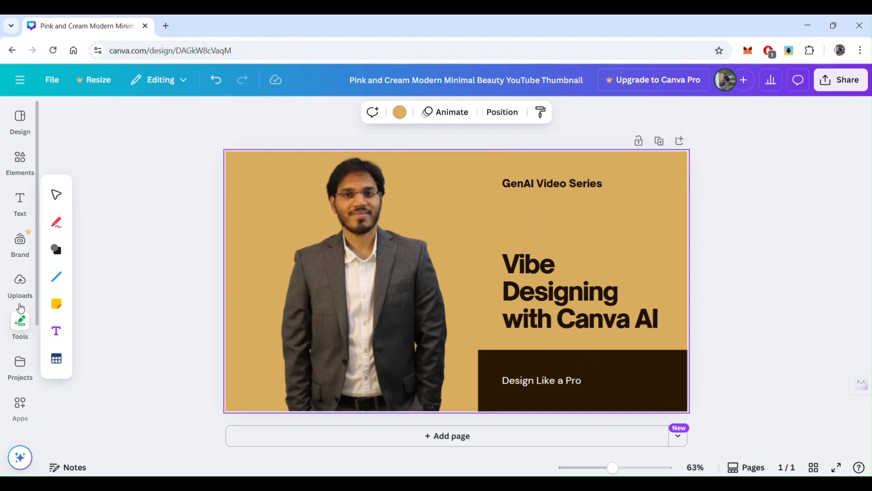
Add the uploaded round Canva logo to the thumbnail, scale it down and place it at the heading's upper right, below "GenAI Video Series"
{"action": "left_click", "coordinate": [20, 291]}
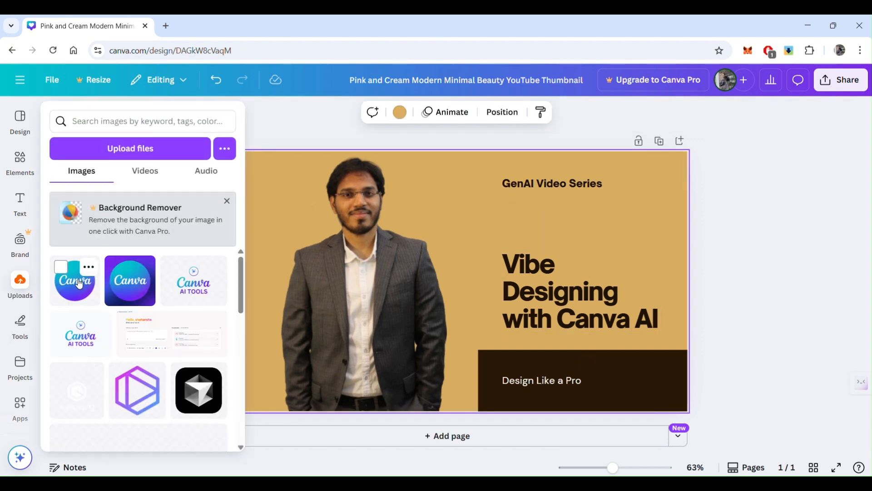
{"action": "left_click", "coordinate": [79, 284]}
{"action": "left_click_drag", "start_coordinate": [388, 210], "coordinate": [443, 242]}
{"action": "left_click_drag", "start_coordinate": [498, 303], "coordinate": [659, 241]}
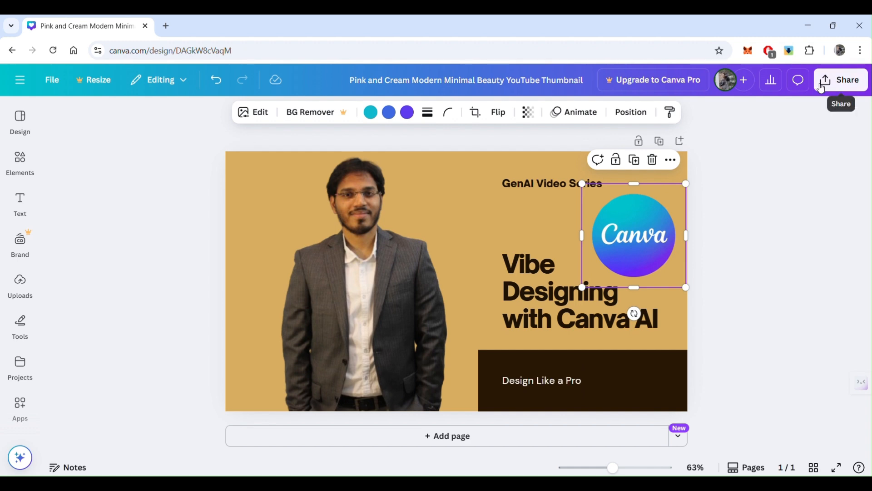
Download the finished thumbnail as a PNG at size 1 and deselect the logo
{"action": "left_click", "coordinate": [841, 80]}
{"action": "left_click", "coordinate": [667, 314]}
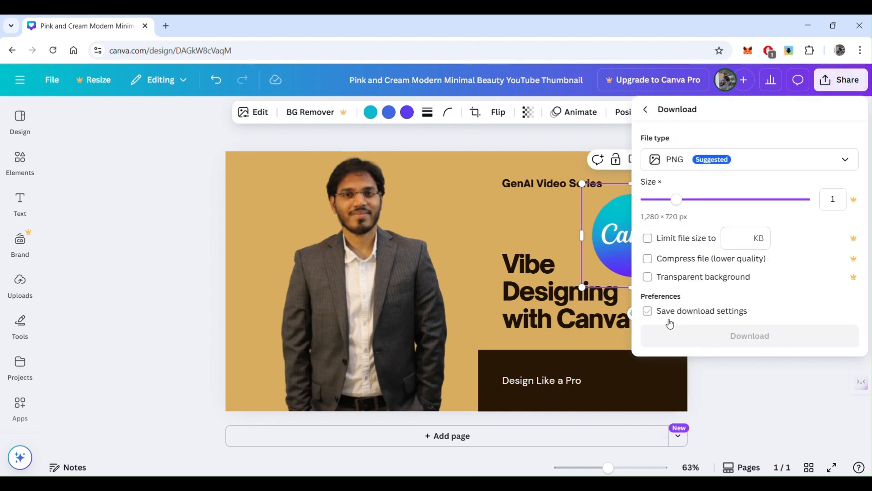
{"action": "left_click", "coordinate": [701, 331]}
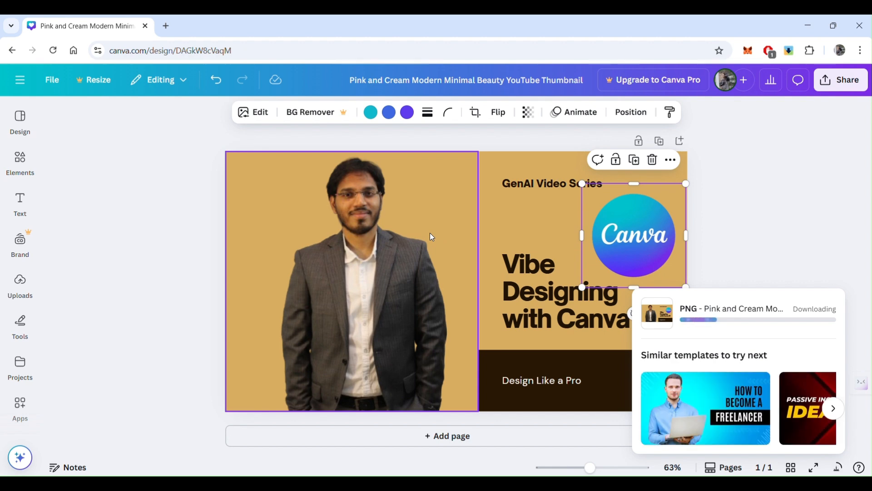
{"action": "left_click", "coordinate": [143, 177]}
Leave the thumbnail design and return to the Canva AI start page
{"action": "left_click", "coordinate": [23, 315]}
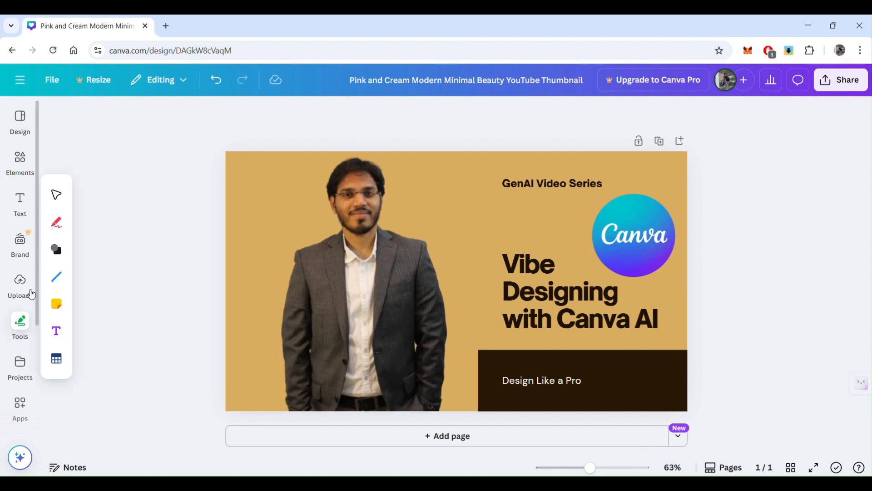
{"action": "left_click", "coordinate": [20, 80]}
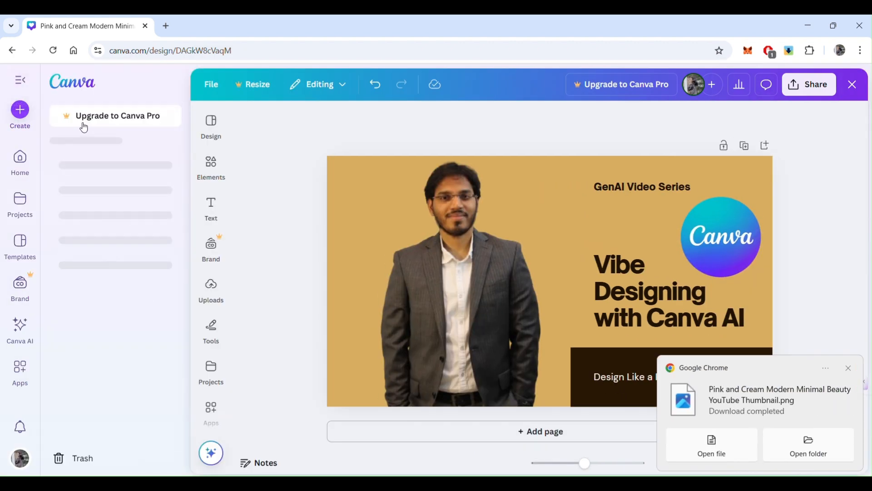
{"action": "left_click", "coordinate": [20, 327]}
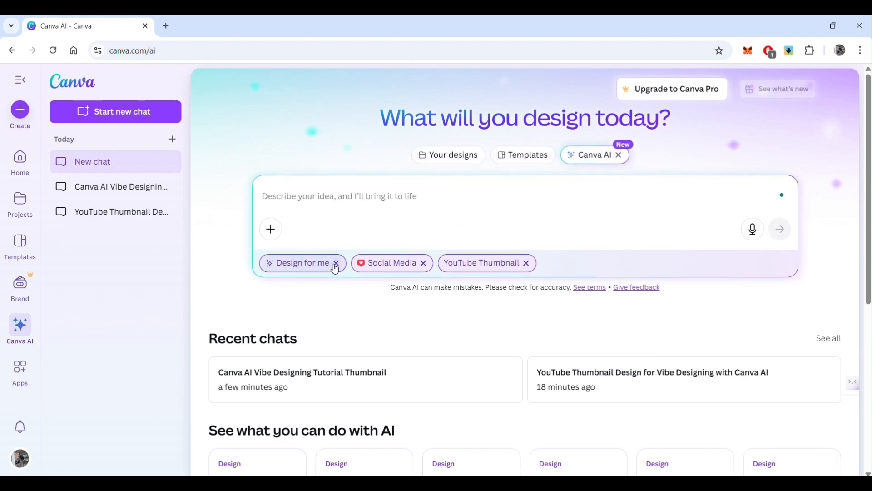
Switch the design type from YouTube Thumbnail to Presentation and submit the prompt "Create presentation on Canva AI"
{"action": "left_click", "coordinate": [526, 263]}
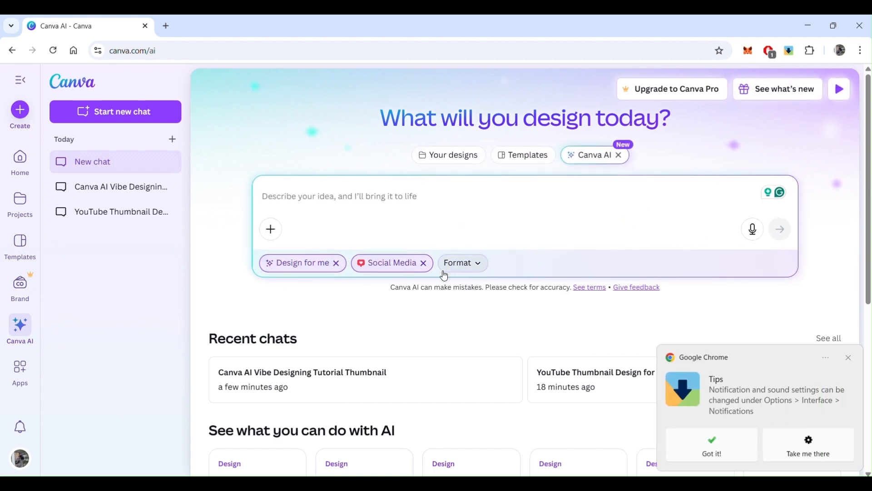
{"action": "left_click", "coordinate": [423, 263]}
{"action": "left_click", "coordinate": [848, 358]}
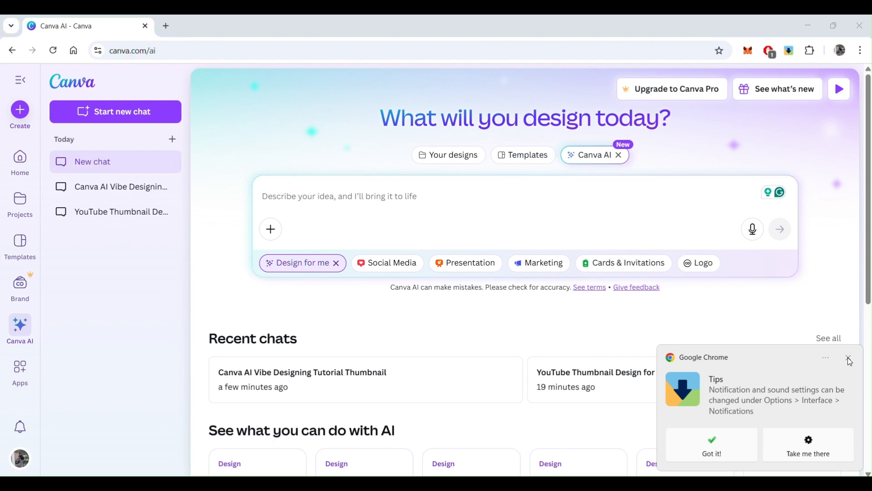
{"action": "left_click", "coordinate": [447, 267]}
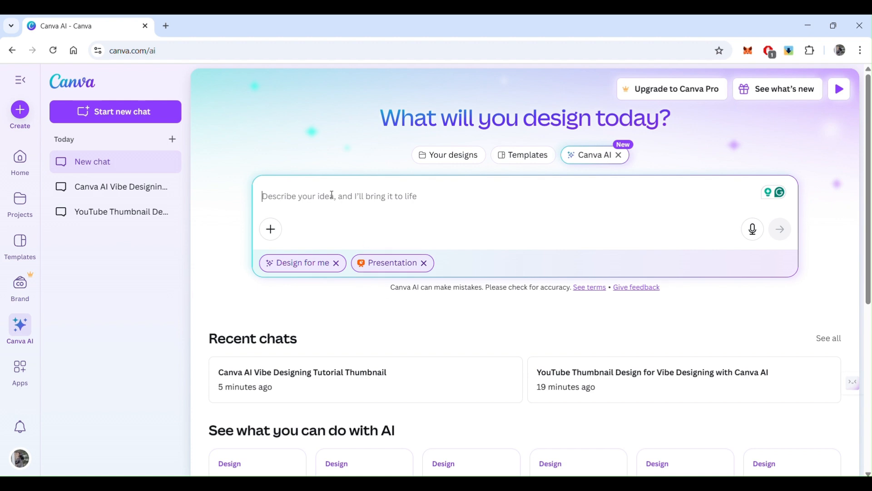
{"action": "type", "text": "Create presentation on Canva AI"}
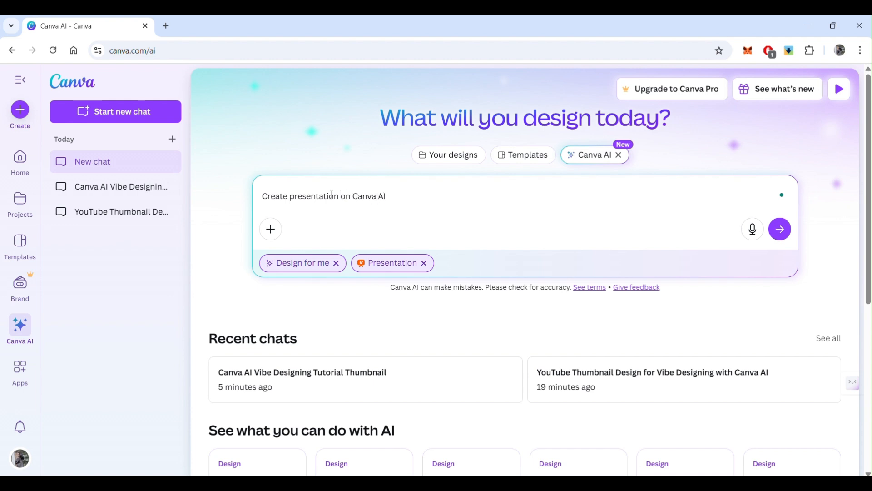
{"action": "key", "text": "Return"}
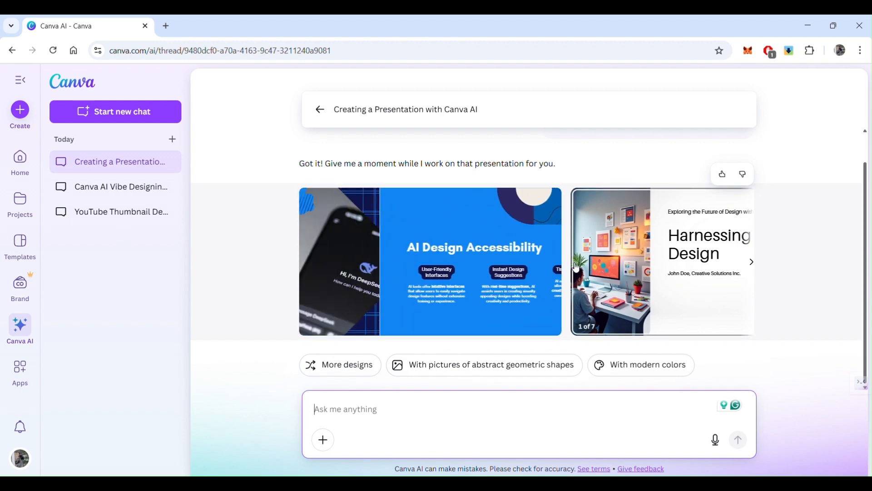
Browse the generated presentation designs through to the last one
{"action": "left_click", "coordinate": [753, 264]}
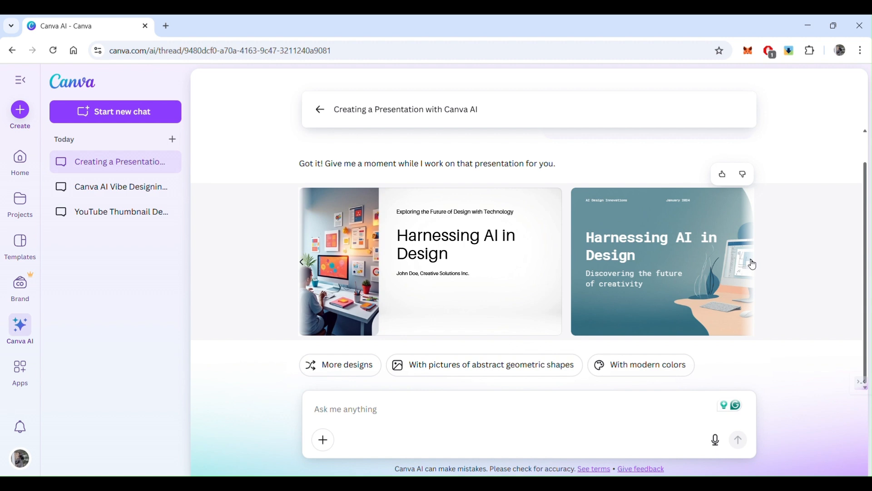
{"action": "left_click", "coordinate": [753, 265]}
{"action": "left_click", "coordinate": [752, 264]}
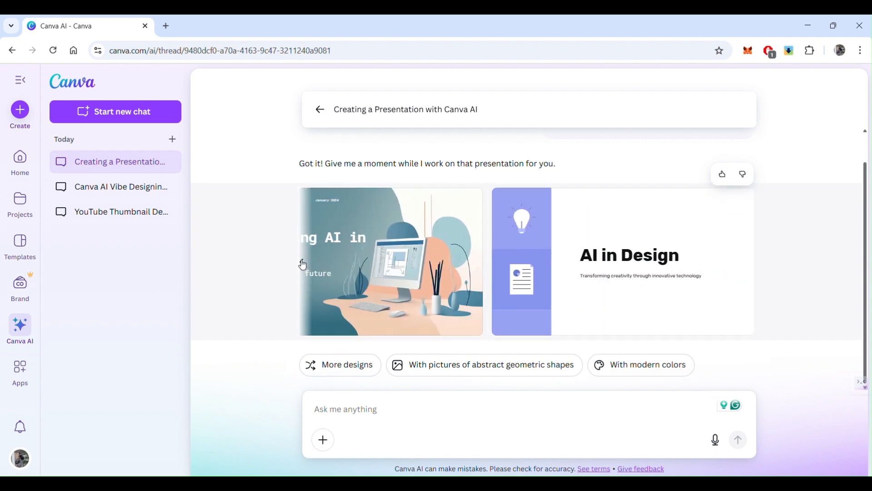
Preview the blue "Harnessing AI in Design: Features and Benefits" presentation, look through its slides, and close the preview
{"action": "mouse_move", "coordinate": [467, 268]}
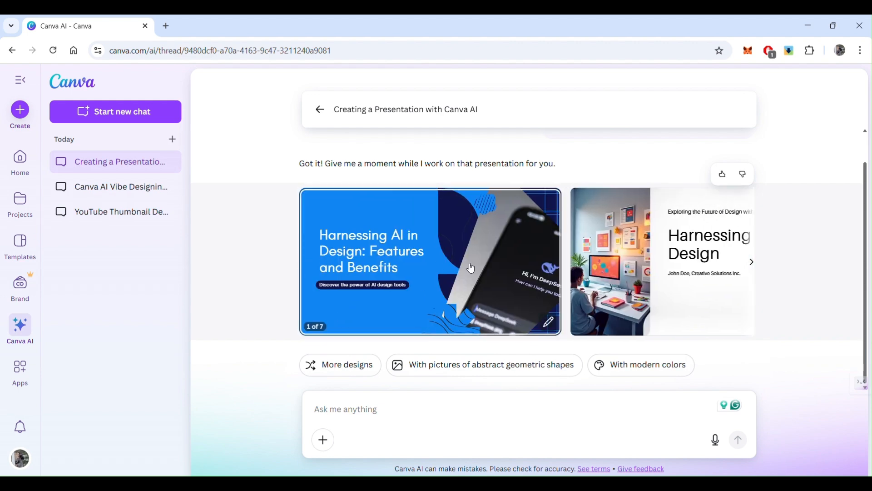
{"action": "left_click", "coordinate": [471, 269]}
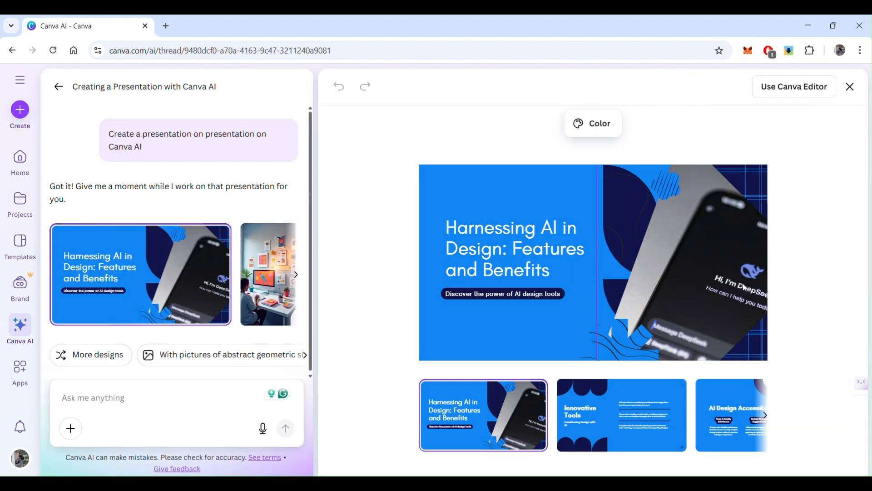
{"action": "left_click", "coordinate": [767, 417]}
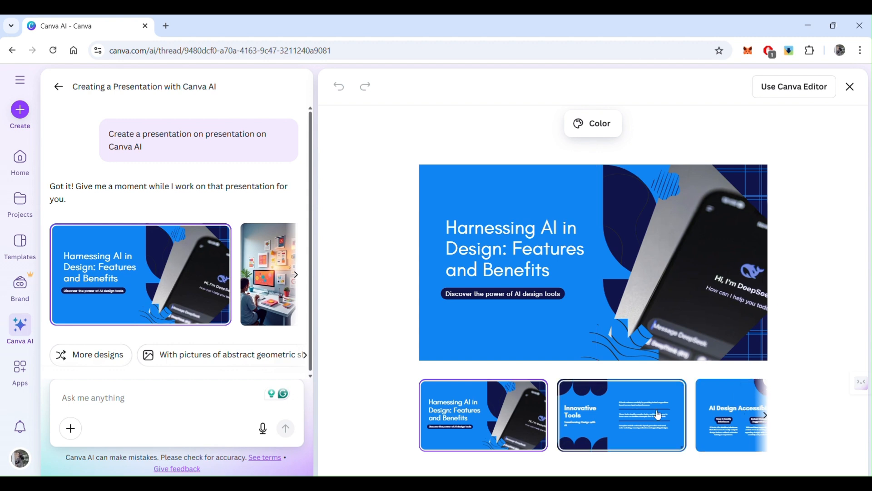
{"action": "left_click", "coordinate": [658, 415]}
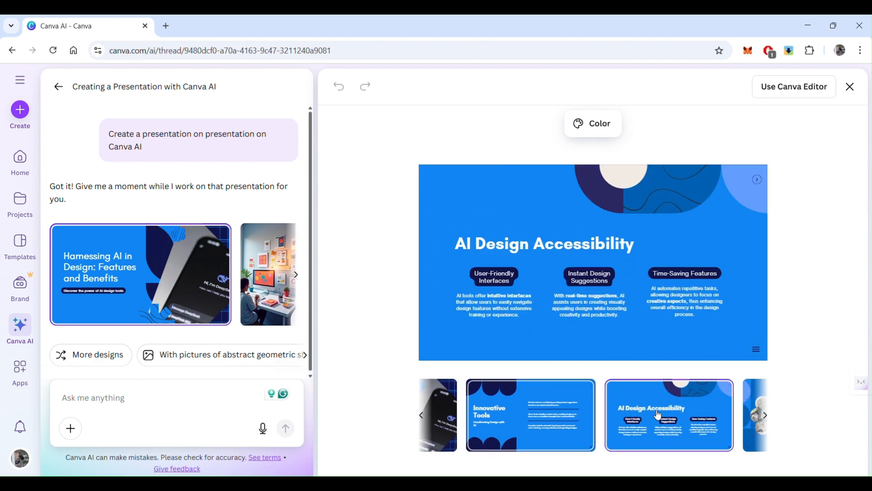
{"action": "left_click", "coordinate": [765, 414]}
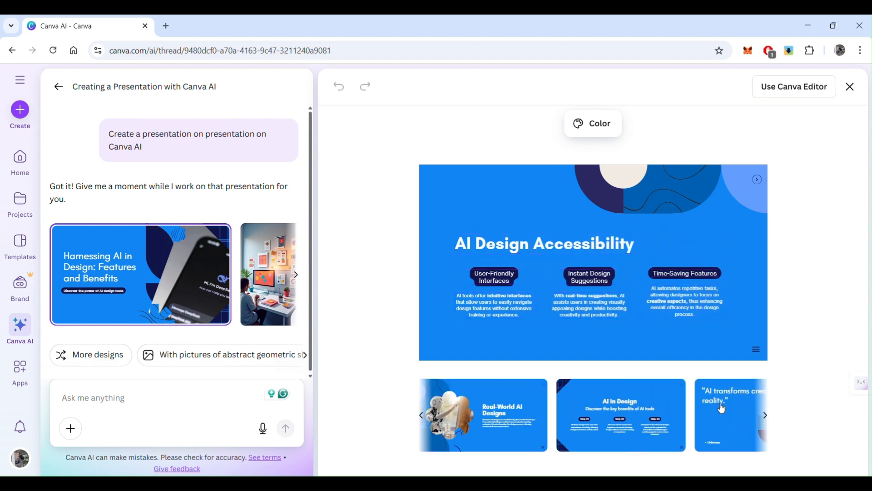
{"action": "left_click", "coordinate": [850, 87]}
Check the slides of the other generated presentations, then go back to the Canva AI start page
{"action": "left_click", "coordinate": [470, 403]}
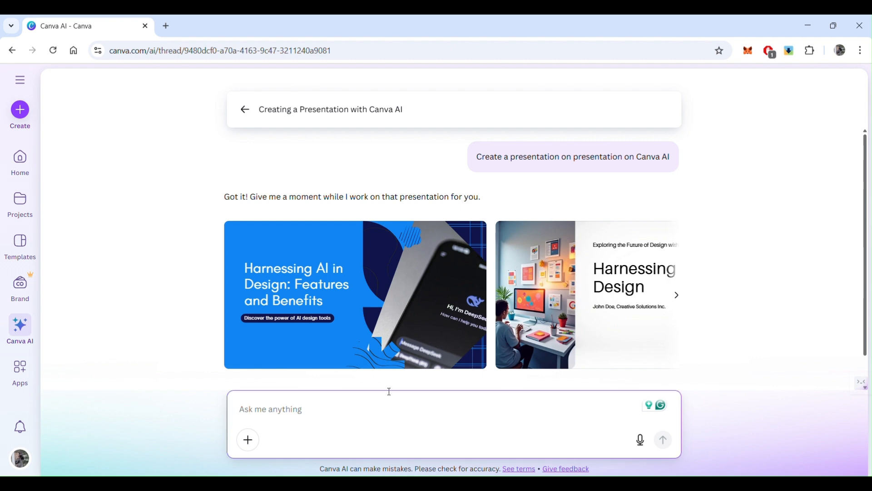
{"action": "mouse_move", "coordinate": [556, 296]}
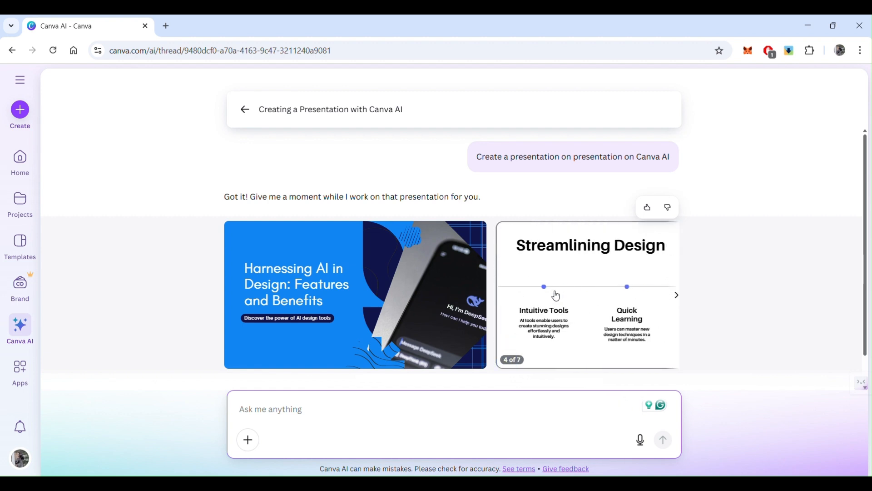
{"action": "left_click", "coordinate": [681, 296]}
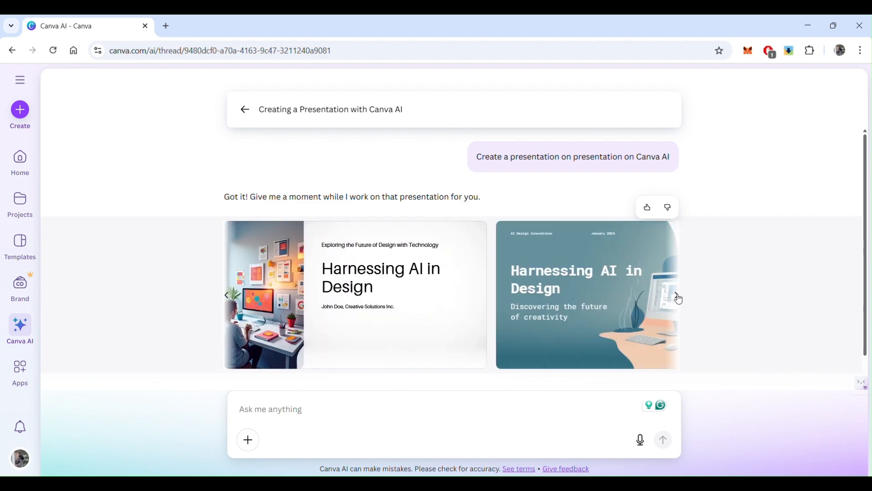
{"action": "left_click", "coordinate": [245, 110]}
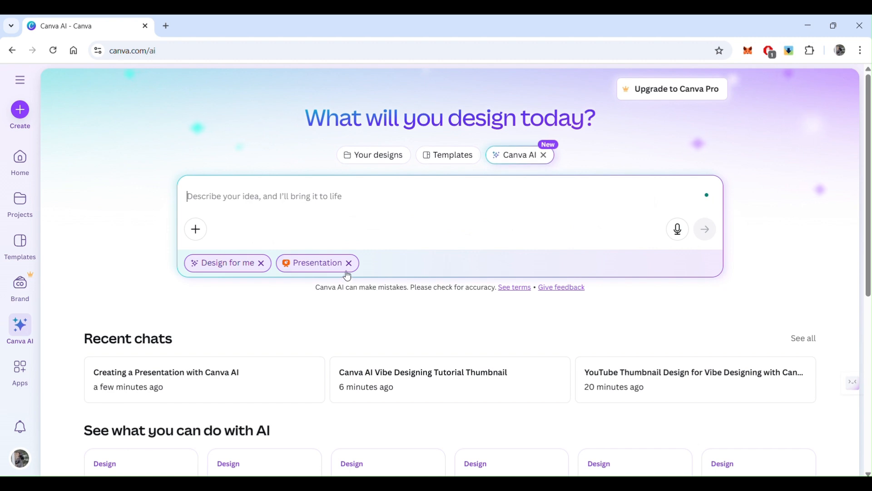
Switch the design type from Presentation to Logo and submit a prompt to create a self-branding logo for the creator's own name
{"action": "left_click", "coordinate": [348, 263]}
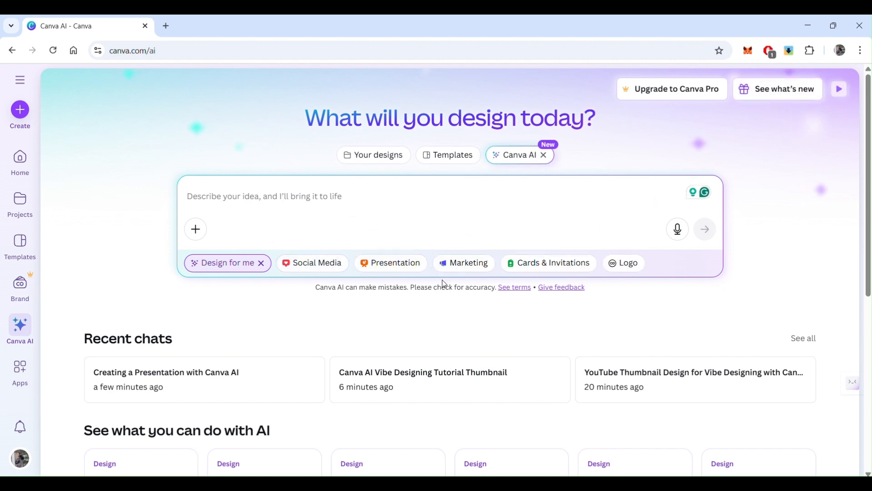
{"action": "left_click", "coordinate": [624, 268]}
{"action": "type", "text": "Create a lo"}
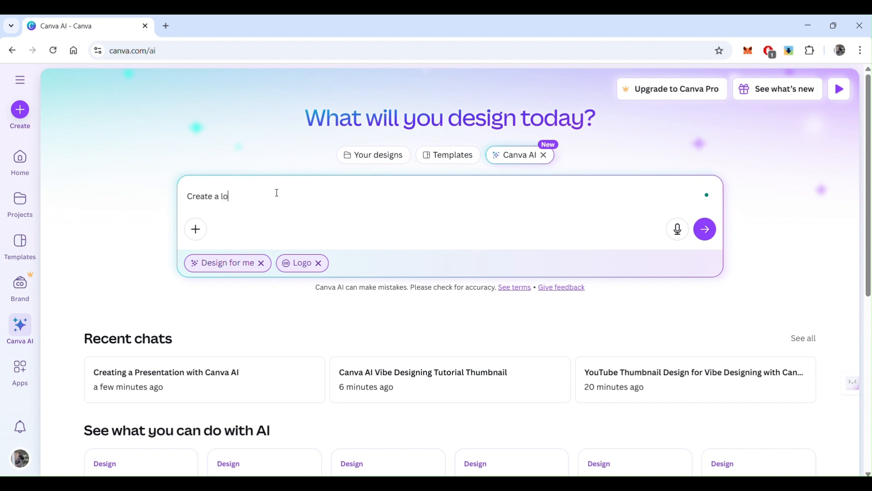
{"action": "type", "text": "go for a logo for my name Shahansha for s"}
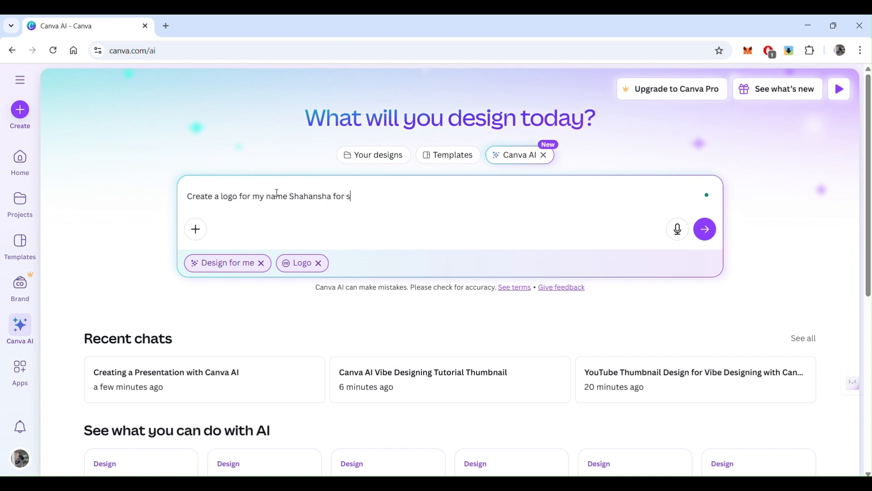
{"action": "type", "text": "elf branding"}
{"action": "key", "text": "Return"}
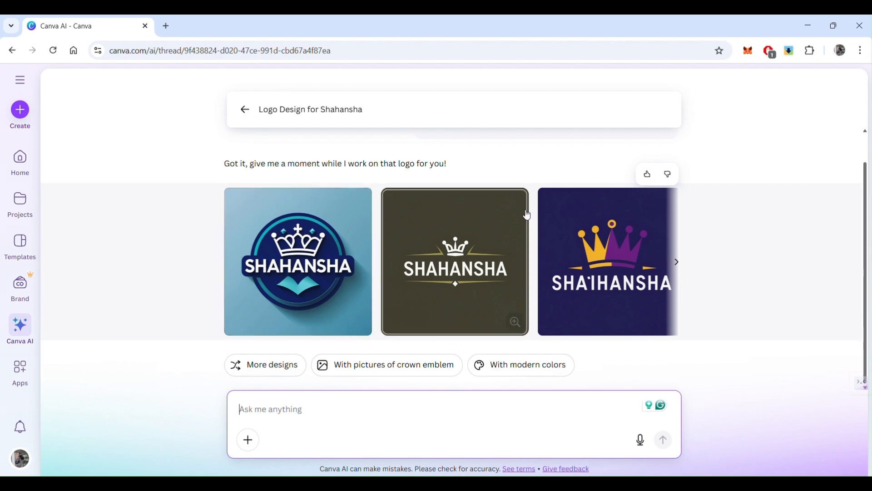
Browse the generated logo designs through to the last one and back, then return to the Canva AI start page
{"action": "left_click", "coordinate": [678, 263]}
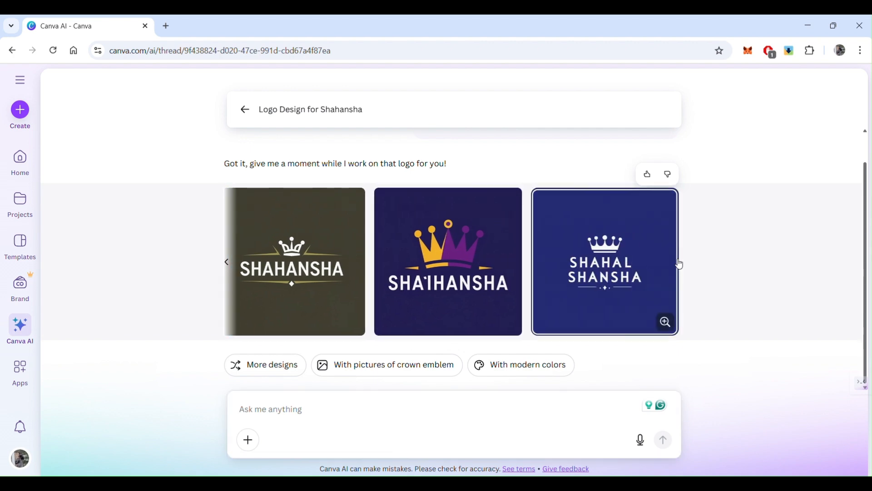
{"action": "left_click", "coordinate": [229, 264]}
{"action": "left_click", "coordinate": [245, 110]}
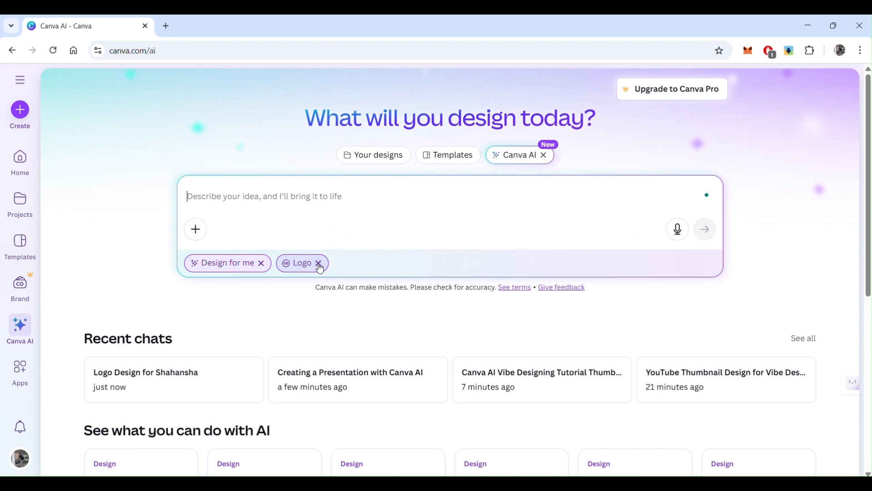
Remove the Logo type, check the design categories offered by Design for me, and leave that mode
{"action": "left_click", "coordinate": [319, 263]}
{"action": "left_click", "coordinate": [261, 264]}
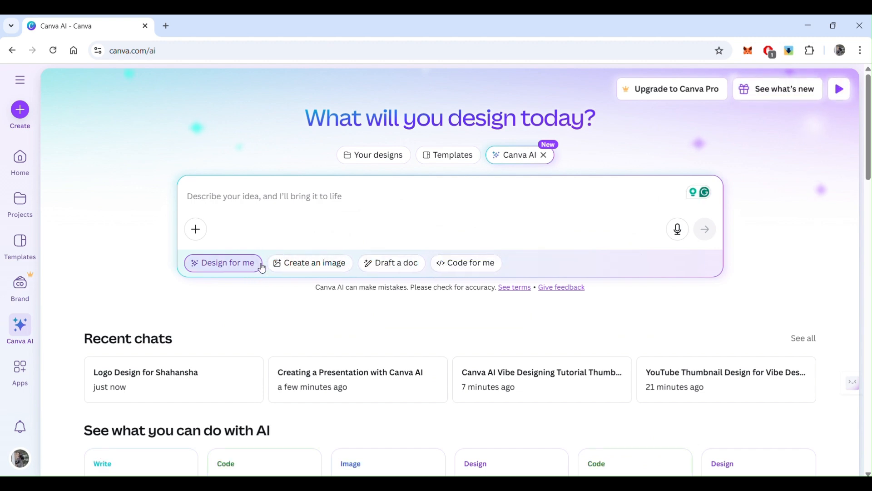
{"action": "left_click", "coordinate": [237, 264]}
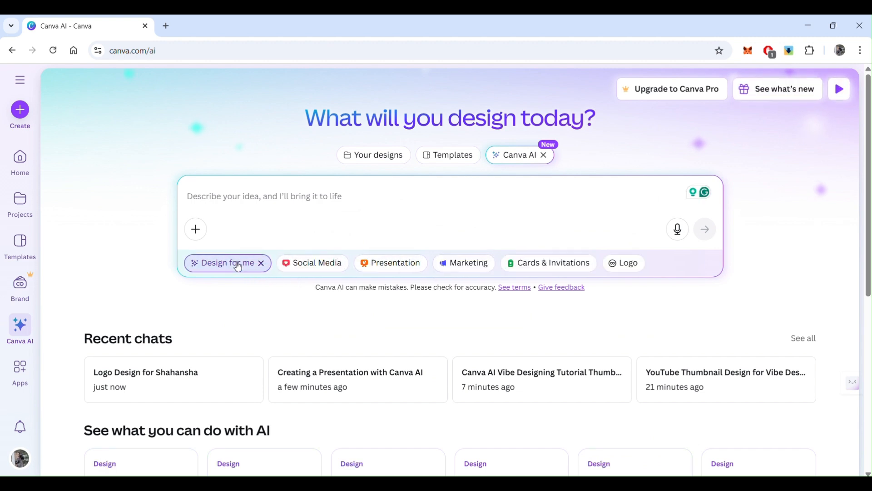
{"action": "left_click", "coordinate": [262, 263]}
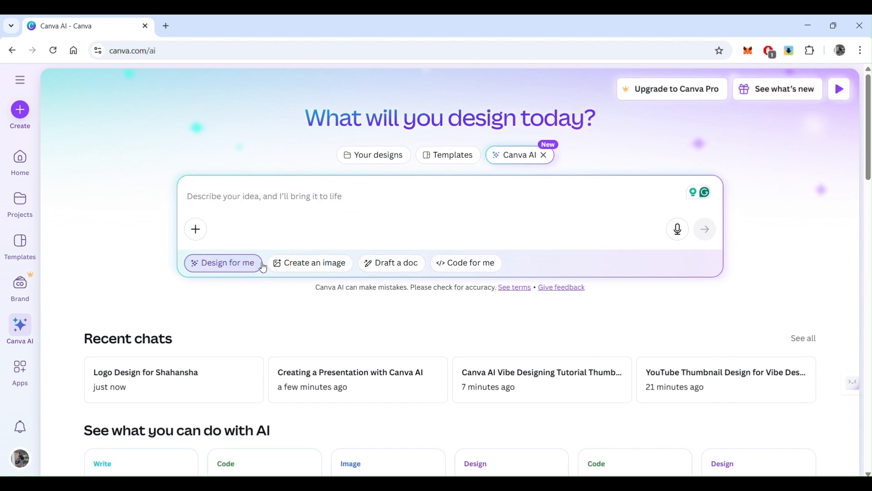
Switch to Create an image, look through the available image styles without choosing one, and leave that mode
{"action": "left_click", "coordinate": [318, 266]}
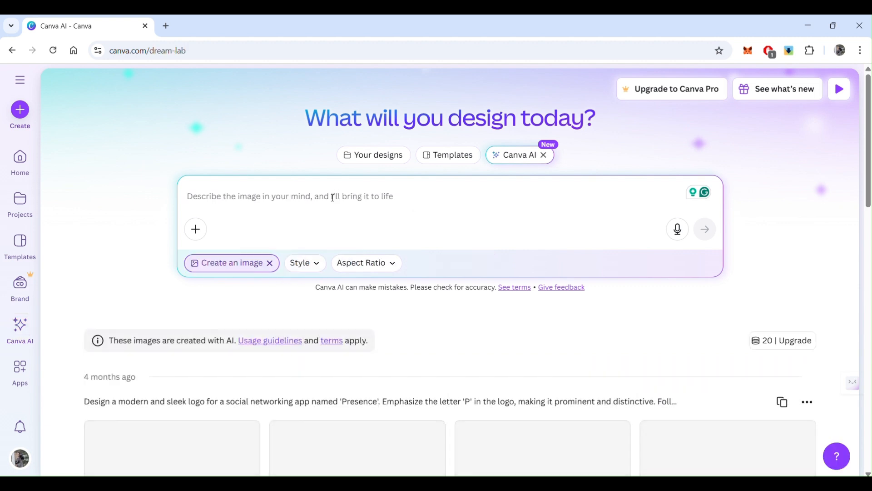
{"action": "left_click", "coordinate": [313, 267]}
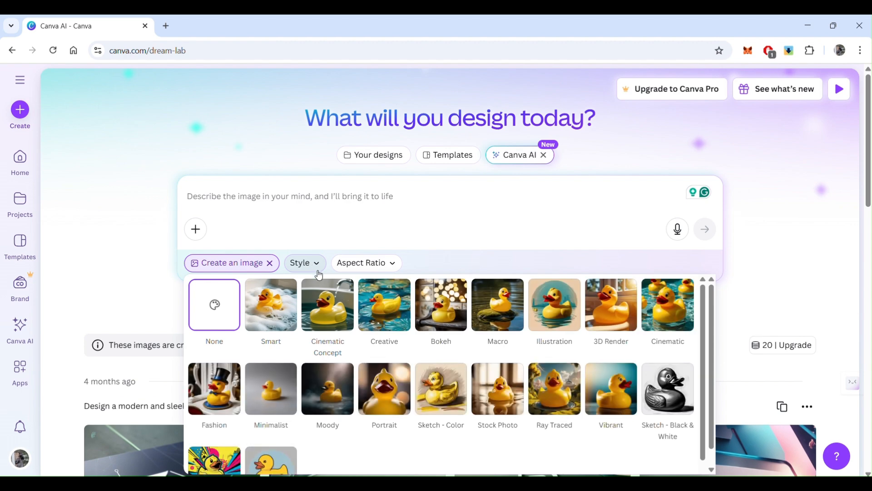
{"action": "scroll", "coordinate": [398, 386], "scroll_direction": "down", "scroll_amount": 1}
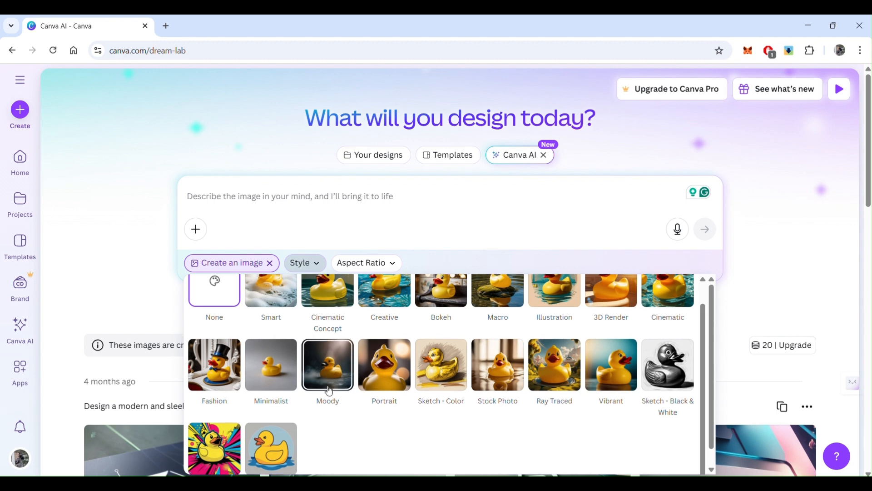
{"action": "scroll", "coordinate": [327, 386], "scroll_direction": "up", "scroll_amount": 1}
{"action": "left_click", "coordinate": [318, 268]}
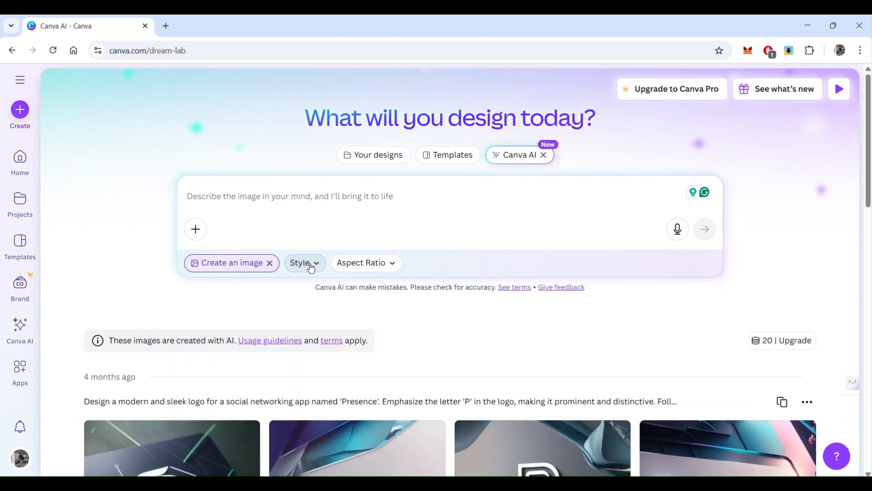
{"action": "left_click", "coordinate": [270, 266]}
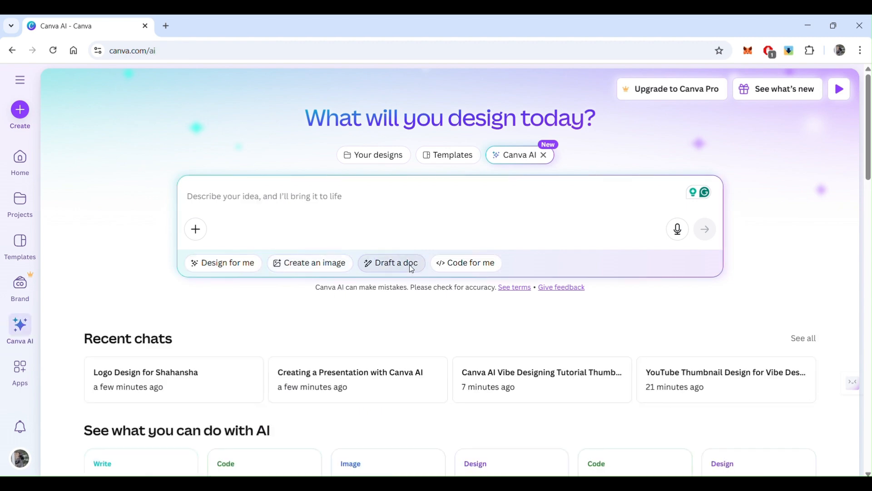
Switch to Draft a doc, look over the document types on offer, and leave that mode
{"action": "left_click", "coordinate": [411, 269]}
{"action": "left_click", "coordinate": [281, 267]}
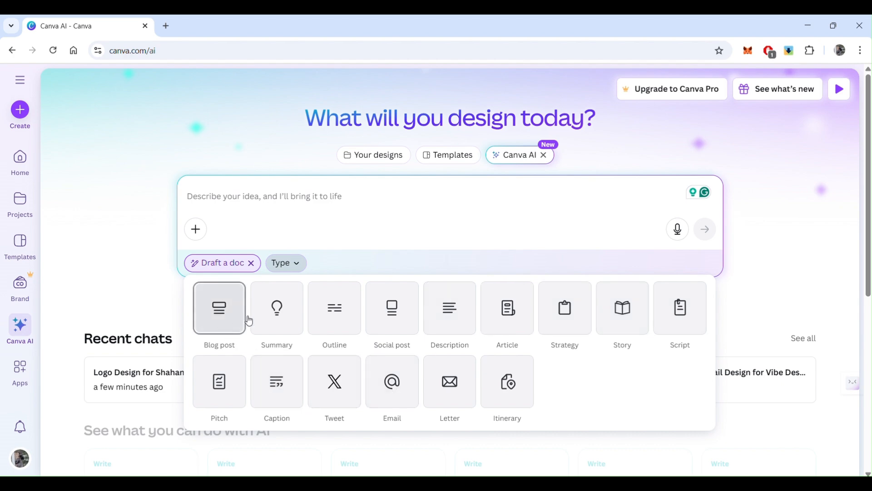
{"action": "left_click", "coordinate": [250, 263]}
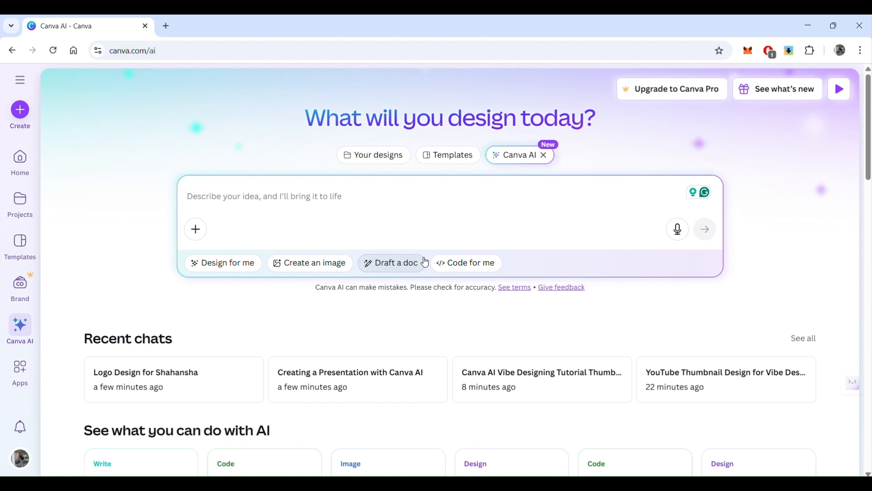
Switch to Code for me and submit the prompt "I need a coming soon page for my food store"
{"action": "left_click", "coordinate": [468, 265]}
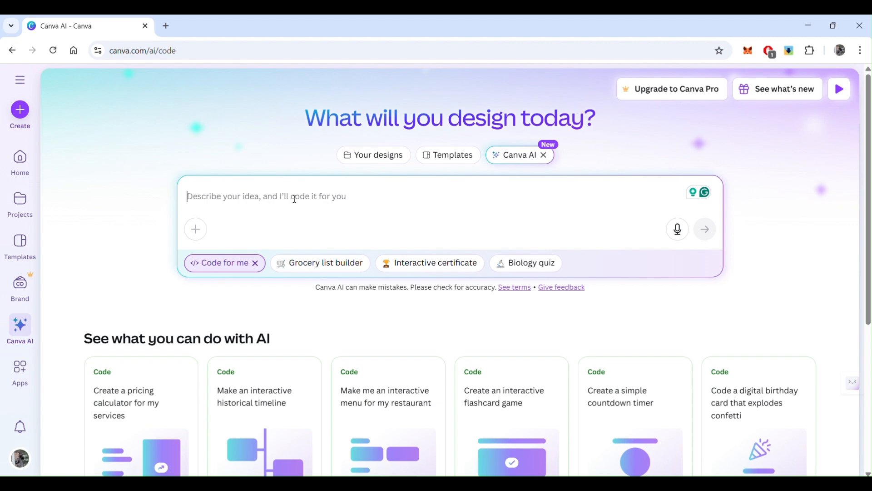
{"action": "type", "text": "I need a"}
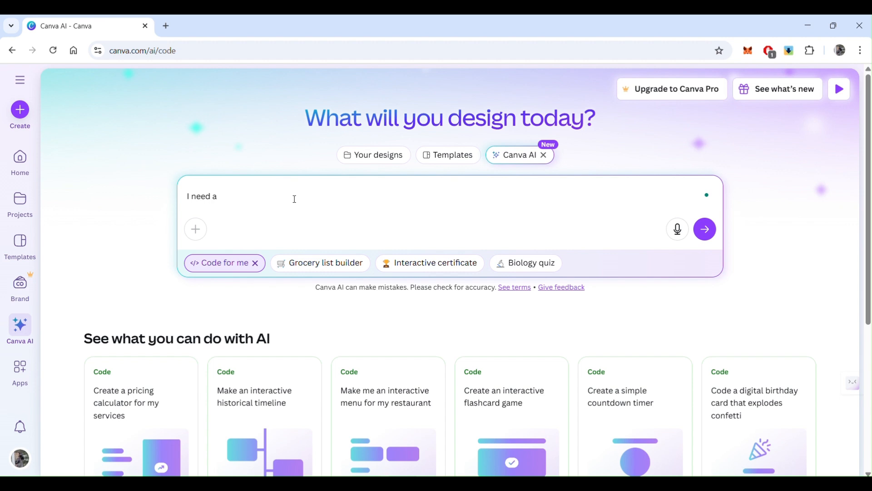
{"action": "type", "text": " coming soon page for my e-commerce website f"}
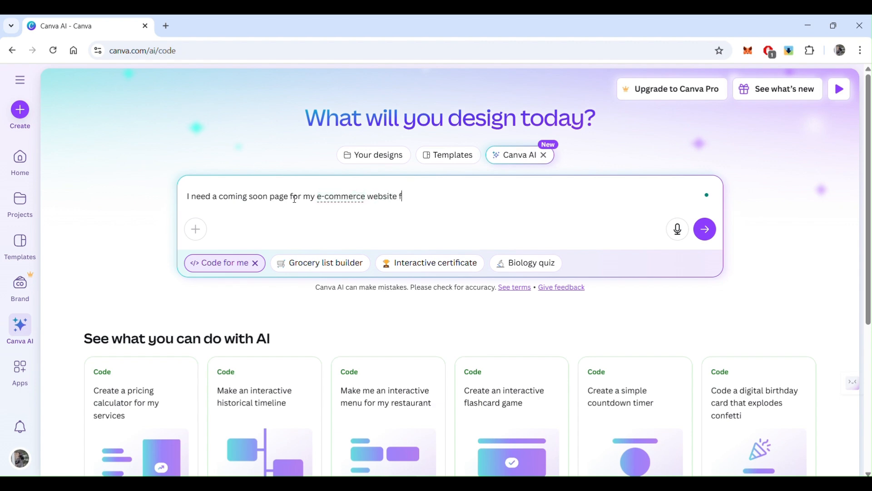
{"action": "key", "text": "BackSpace"}
{"action": "key", "text": "BackSpace"}
{"action": "key", "text": "BackSpace"}
{"action": "key", "text": "BackSpace"}
{"action": "key", "text": "BackSpace"}
{"action": "key", "text": "BackSpace"}
{"action": "key", "text": "BackSpace"}
{"action": "key", "text": "BackSpace"}
{"action": "key", "text": "BackSpace"}
{"action": "key", "text": "BackSpace"}
{"action": "key", "text": "BackSpace"}
{"action": "key", "text": "BackSpace"}
{"action": "key", "text": "BackSpace"}
{"action": "key", "text": "BackSpace"}
{"action": "key", "text": "BackSpace"}
{"action": "key", "text": "BackSpace"}
{"action": "key", "text": "BackSpace"}
{"action": "key", "text": "BackSpace"}
{"action": "key", "text": "BackSpace"}
{"action": "key", "text": "BackSpace"}
{"action": "type", "text": "food stor"}
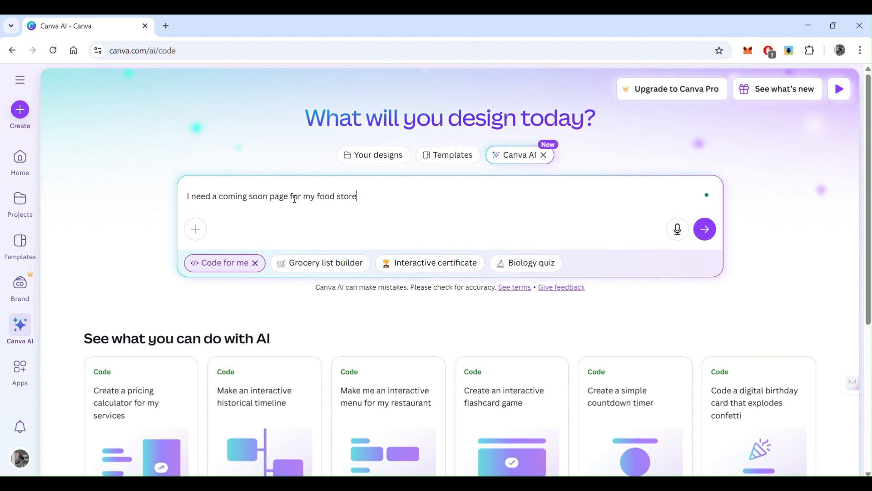
{"action": "key", "text": "Return"}
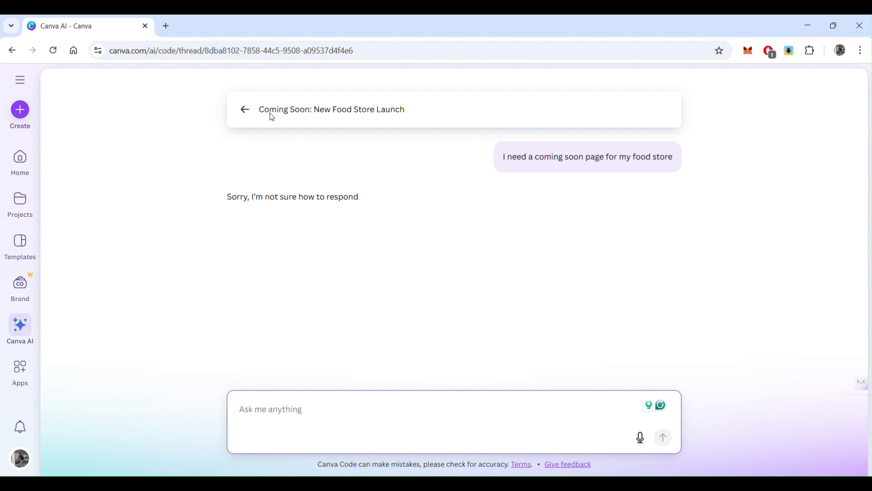
Go back to the code start page and submit the prompt "I need code for my food store coming soon page"
{"action": "left_click", "coordinate": [505, 161]}
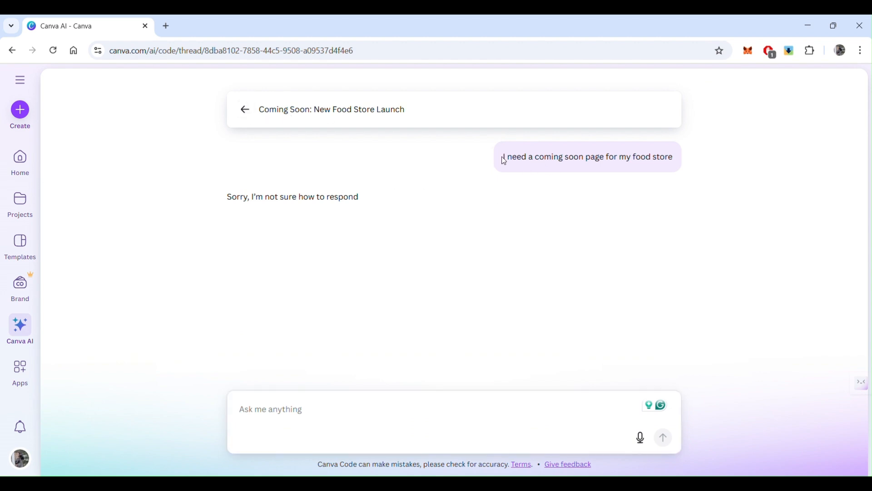
{"action": "left_click", "coordinate": [245, 110]}
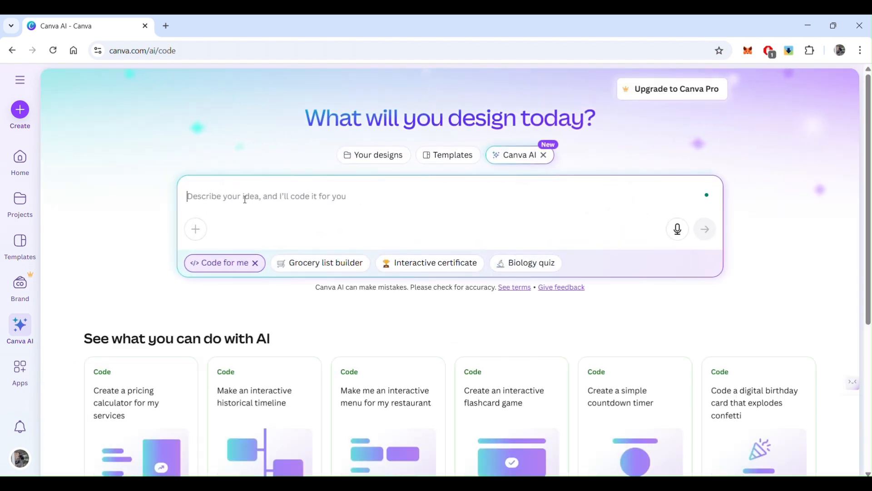
{"action": "type", "text": "I need code for my food store"}
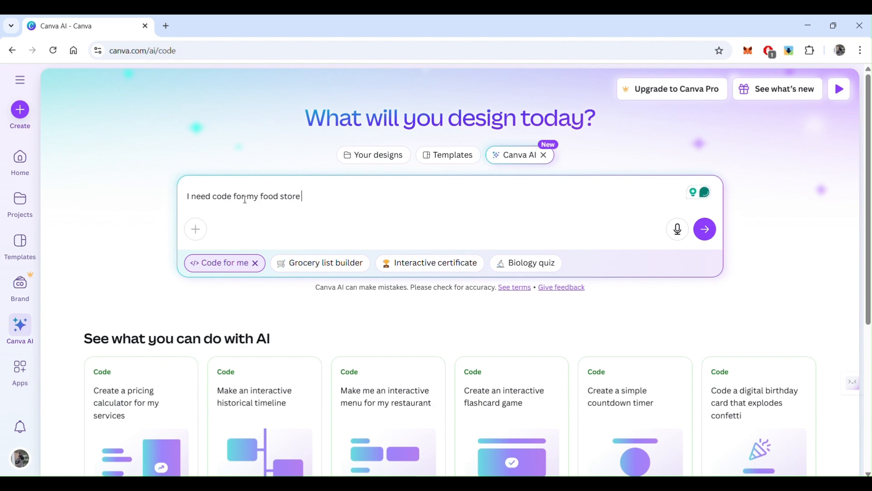
{"action": "type", "text": " upd coming soon page"}
{"action": "key", "text": "Return"}
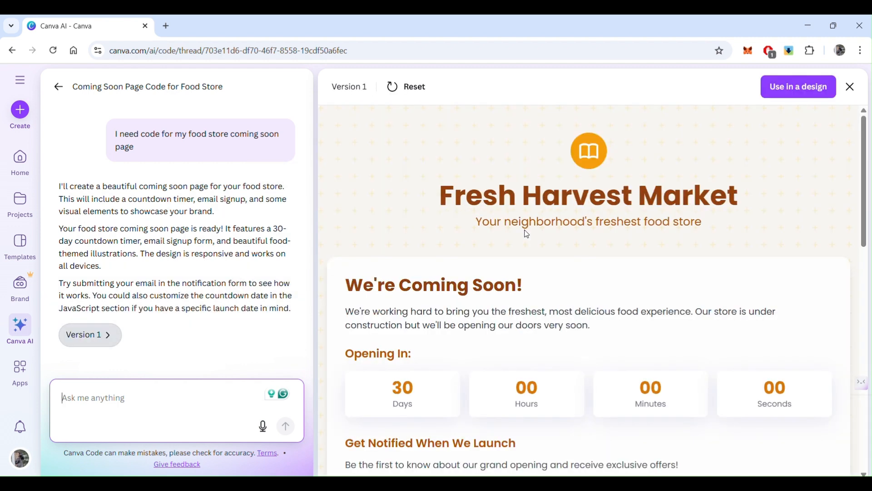
Examine the generated food store coming soon page from its header and countdown down to the footer and back up
{"action": "scroll", "coordinate": [525, 233], "scroll_direction": "down", "scroll_amount": 8}
{"action": "scroll", "coordinate": [526, 230], "scroll_direction": "up", "scroll_amount": 8}
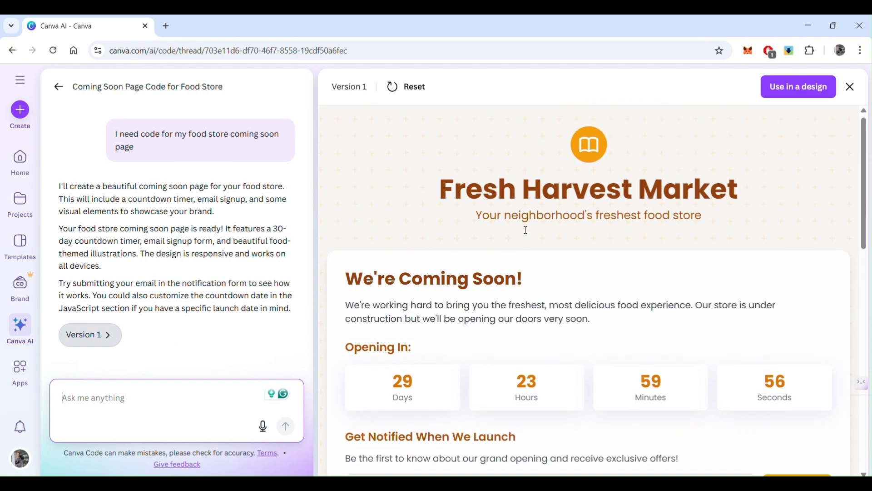
{"action": "scroll", "coordinate": [525, 230], "scroll_direction": "down", "scroll_amount": 10}
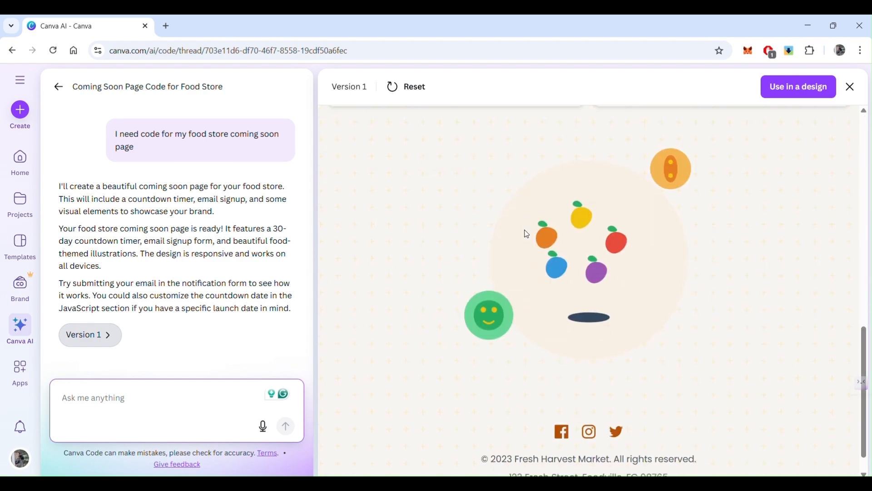
{"action": "scroll", "coordinate": [526, 234], "scroll_direction": "down", "scroll_amount": 2}
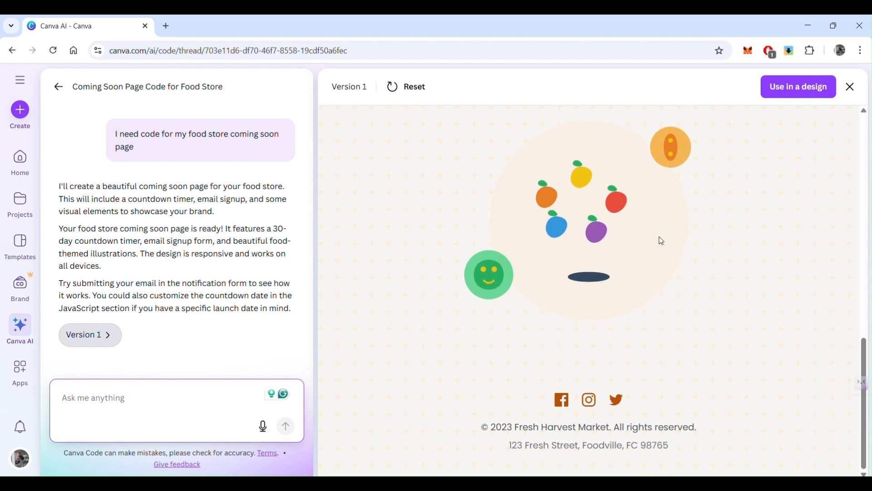
{"action": "scroll", "coordinate": [661, 241], "scroll_direction": "up", "scroll_amount": 1}
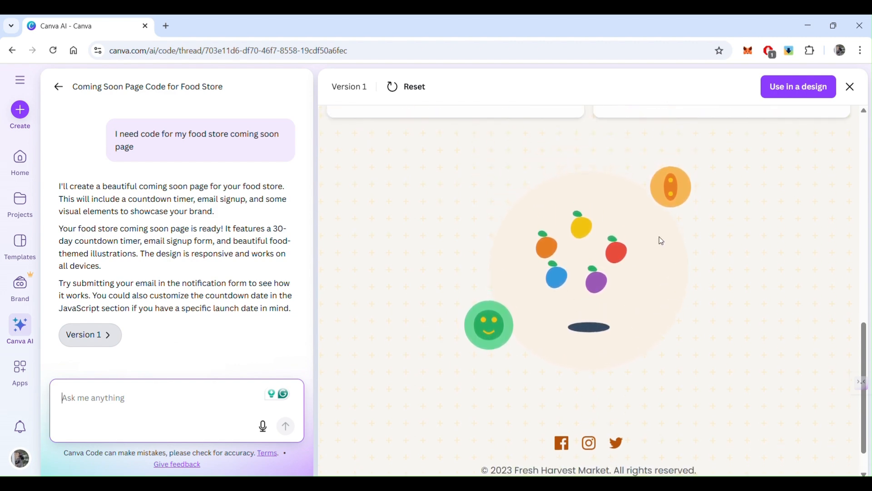
{"action": "scroll", "coordinate": [661, 241], "scroll_direction": "up", "scroll_amount": 1}
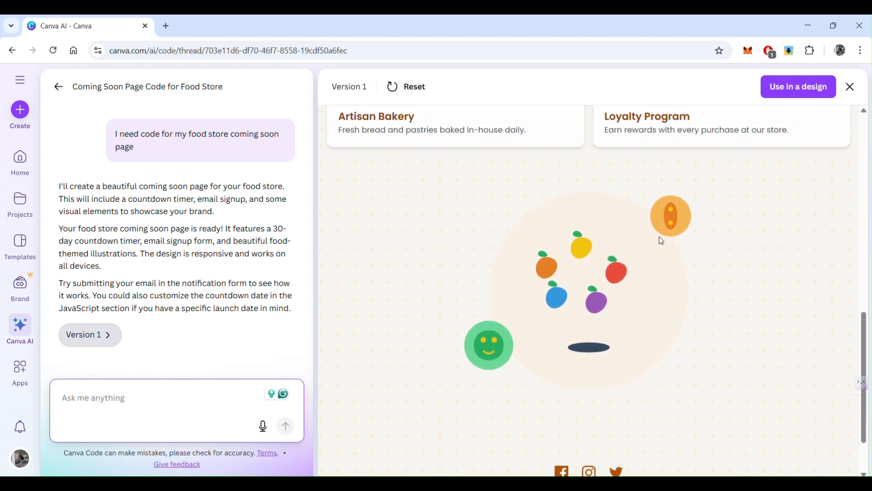
{"action": "scroll", "coordinate": [661, 241], "scroll_direction": "up", "scroll_amount": 7}
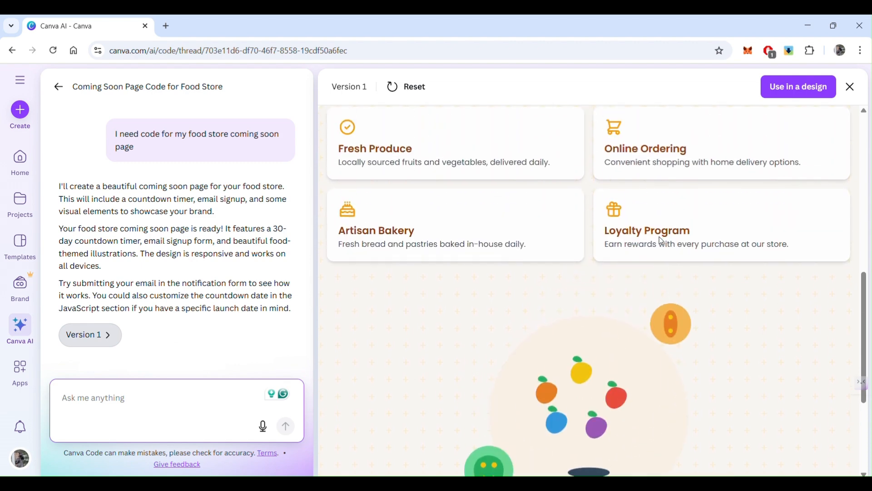
{"action": "scroll", "coordinate": [661, 241], "scroll_direction": "down", "scroll_amount": 1}
{"action": "scroll", "coordinate": [661, 241], "scroll_direction": "up", "scroll_amount": 4}
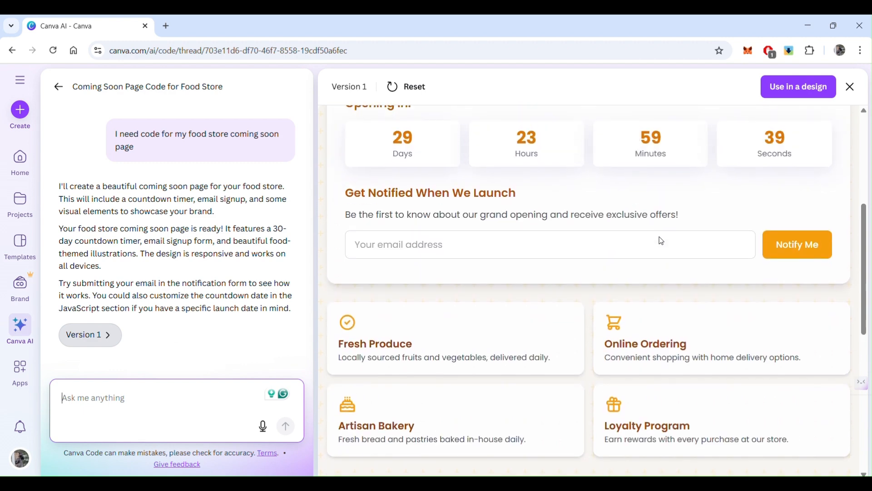